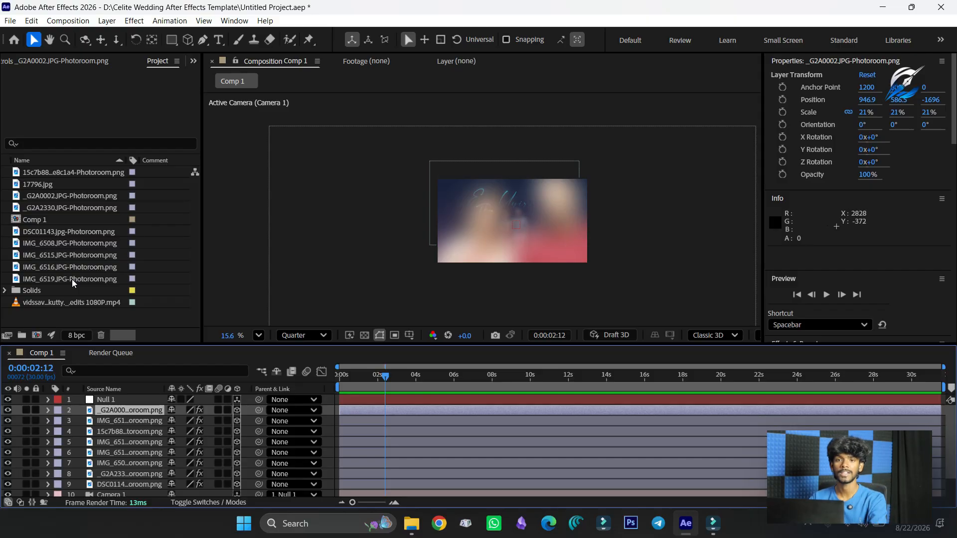
# Look through the photo files in the project's footage list
pyautogui.click(74, 254)
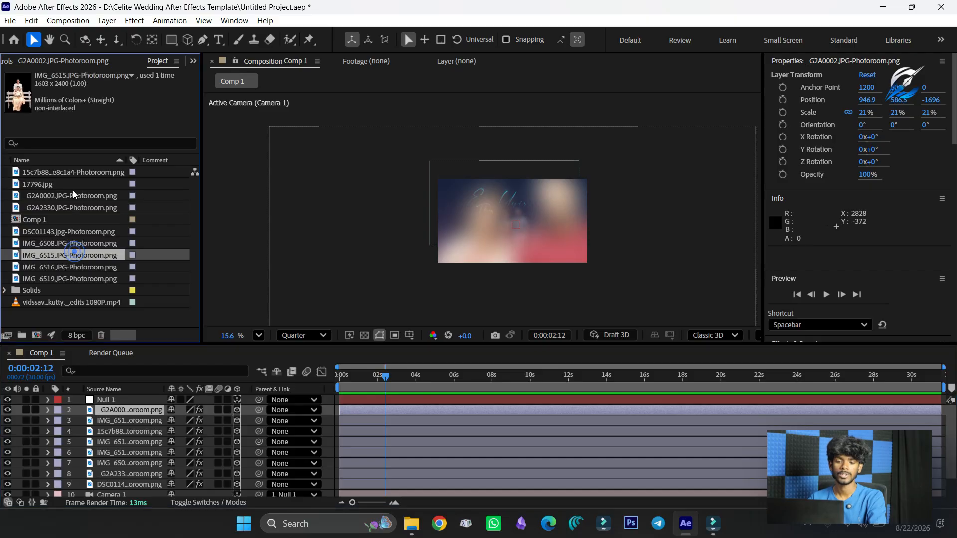
pyautogui.click(74, 172)
pyautogui.click(73, 196)
pyautogui.click(77, 243)
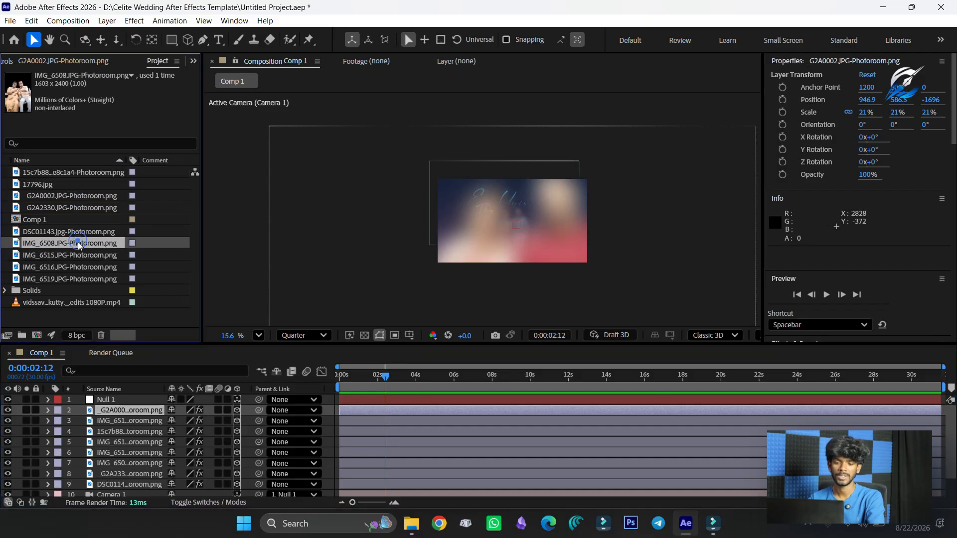
pyautogui.click(67, 312)
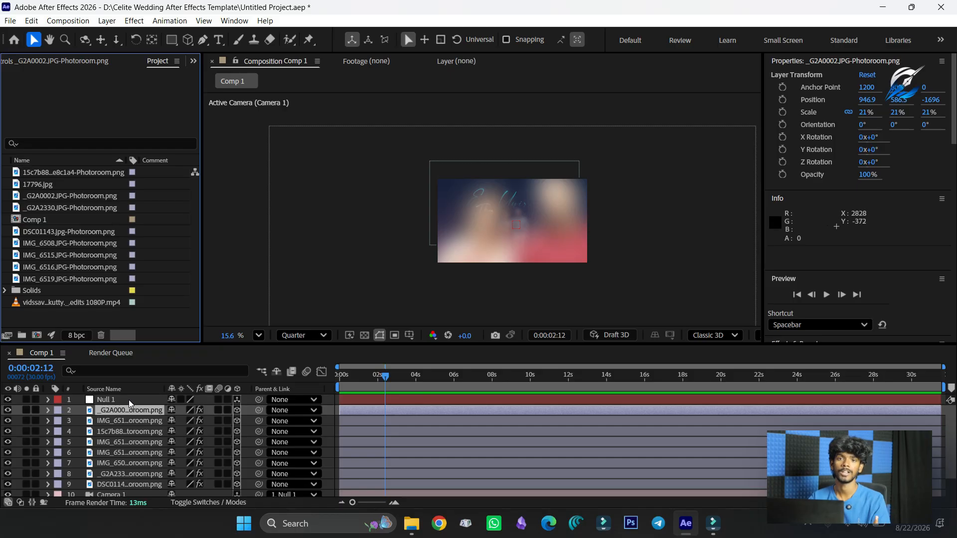
pyautogui.click(80, 315)
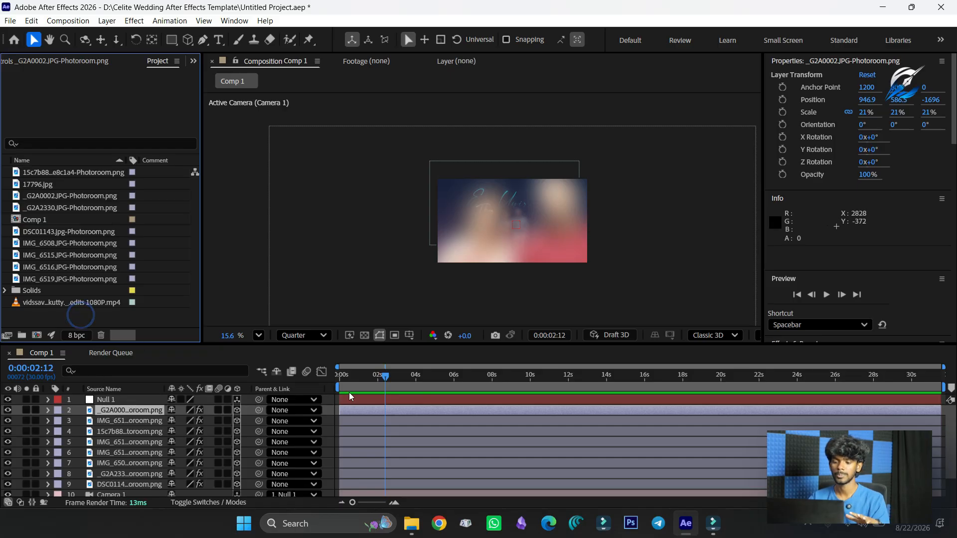
# Preview the first three seconds of Comp 1 and review its layer stack, including the photo layers and Camera 1
pyautogui.moveTo(354, 384); pyautogui.dragTo(388, 382)
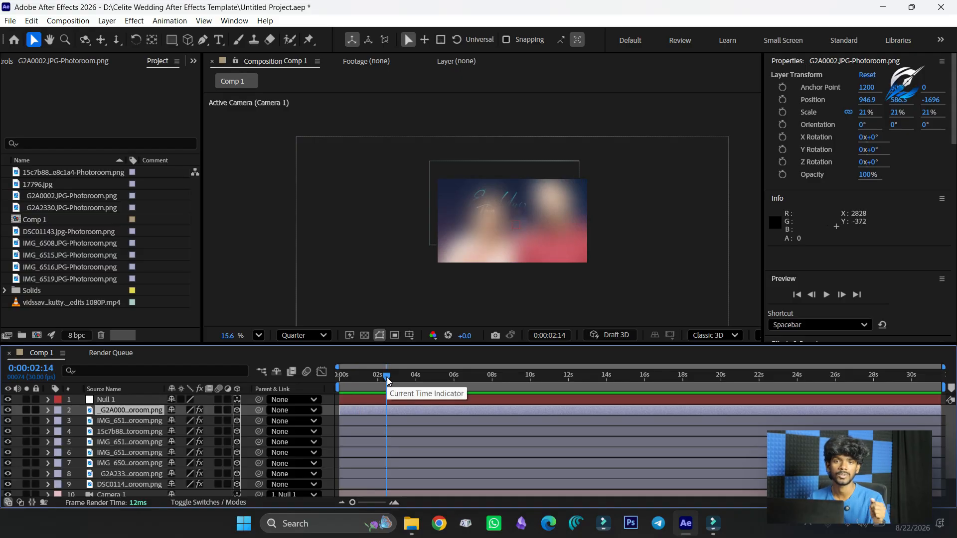
pyautogui.moveTo(387, 378)
pyautogui.mouseDown()
pyautogui.moveTo(364, 385)
pyautogui.moveTo(394, 385)
pyautogui.mouseUp()
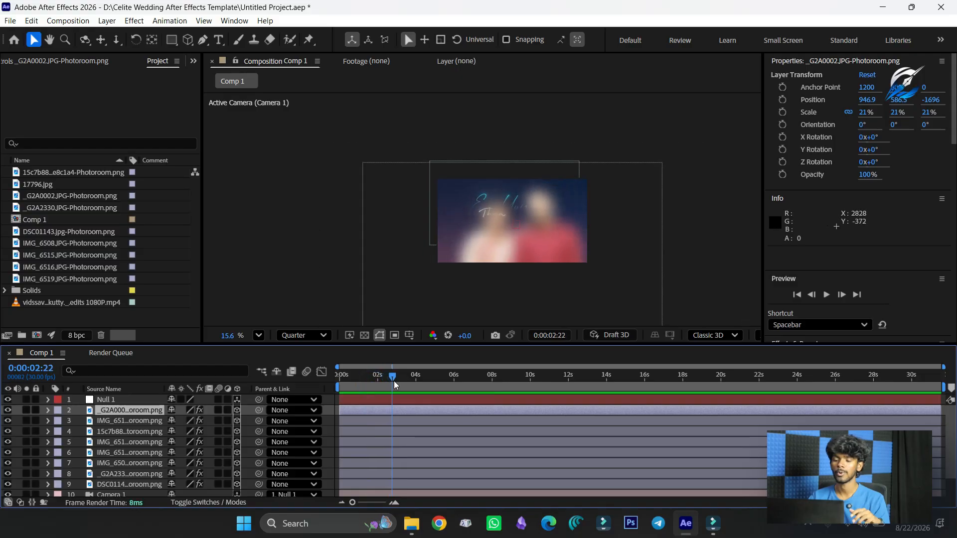
pyautogui.moveTo(379, 383)
pyautogui.mouseDown()
pyautogui.moveTo(366, 382)
pyautogui.moveTo(491, 380)
pyautogui.moveTo(380, 392)
pyautogui.mouseUp()
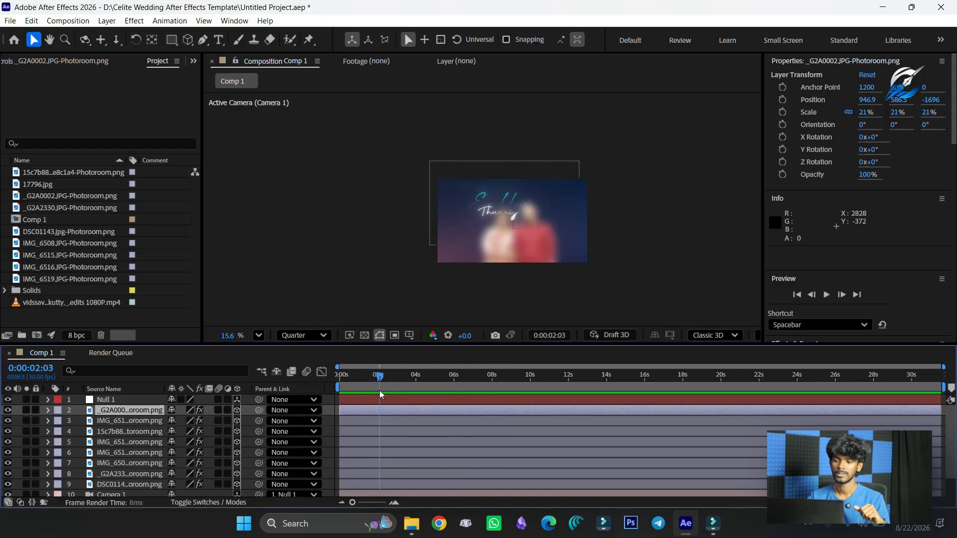
pyautogui.scroll(-3, 158, 436)
pyautogui.scroll(3, 123, 448)
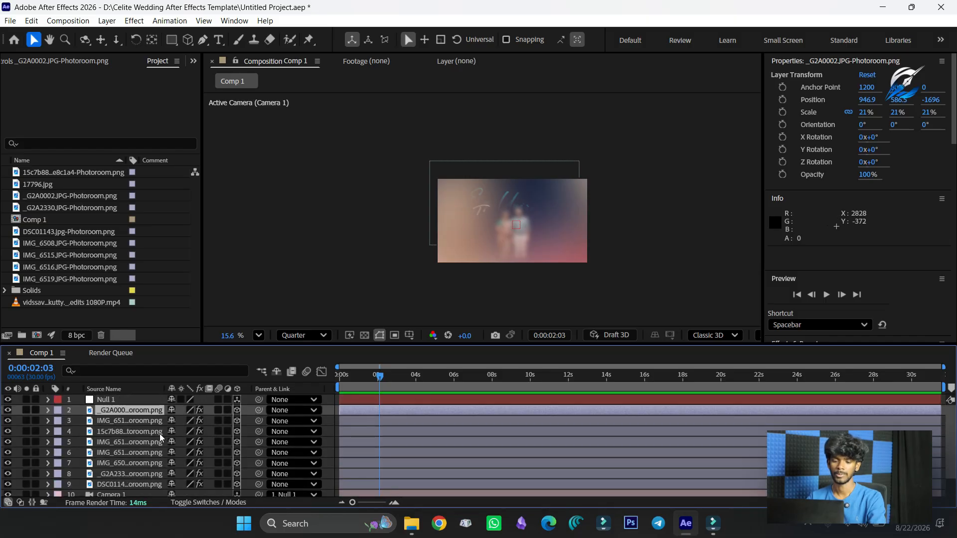
pyautogui.scroll(-2, 125, 460)
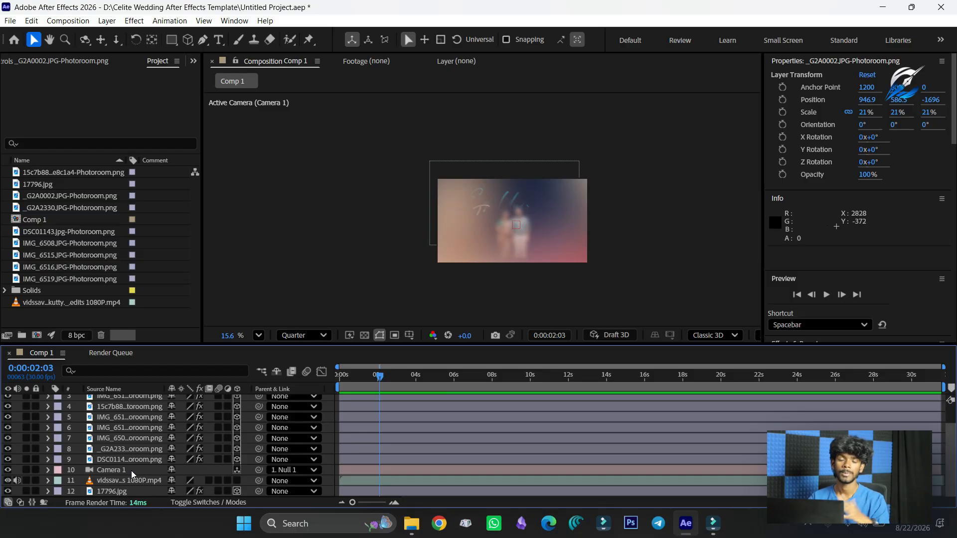
pyautogui.click(358, 381)
pyautogui.moveTo(357, 381); pyautogui.dragTo(356, 381)
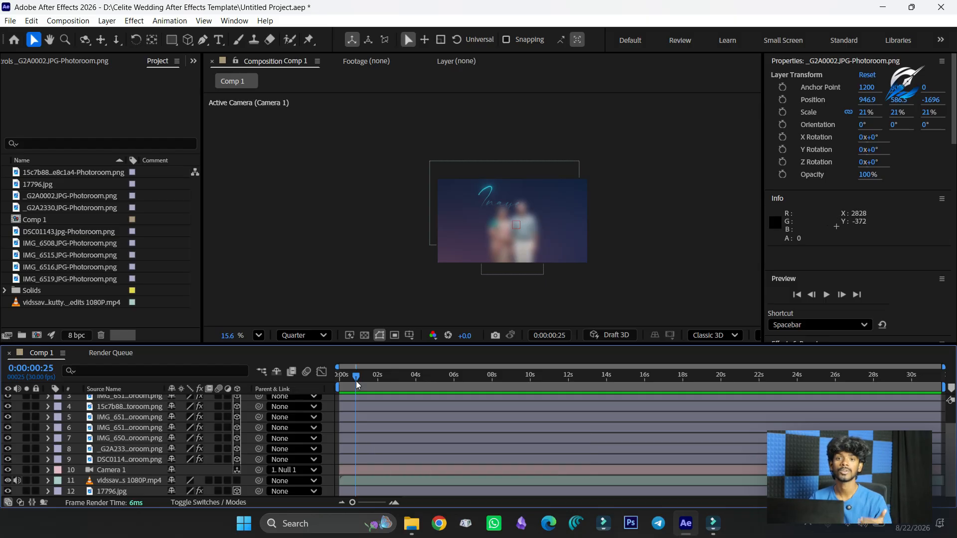
pyautogui.moveTo(357, 381); pyautogui.dragTo(363, 381)
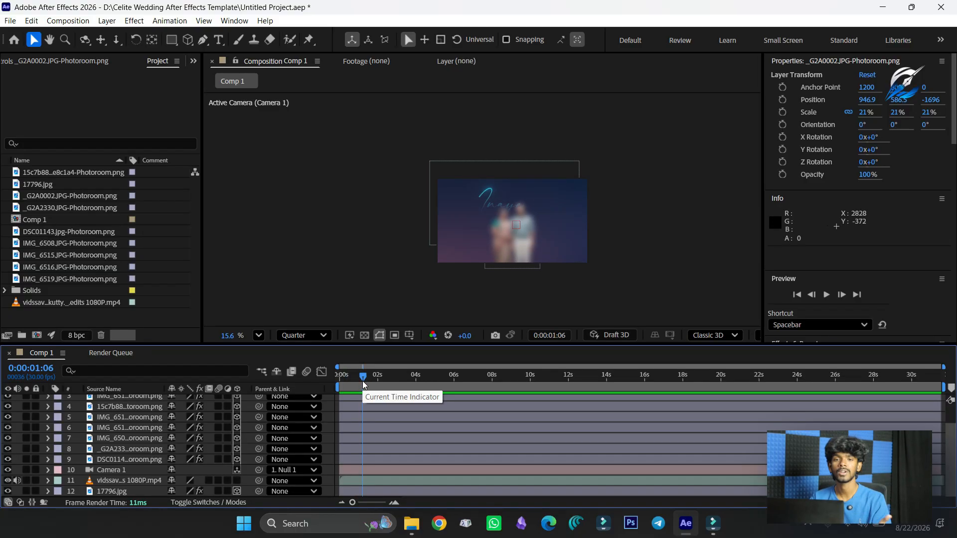
pyautogui.moveTo(363, 376); pyautogui.dragTo(373, 376)
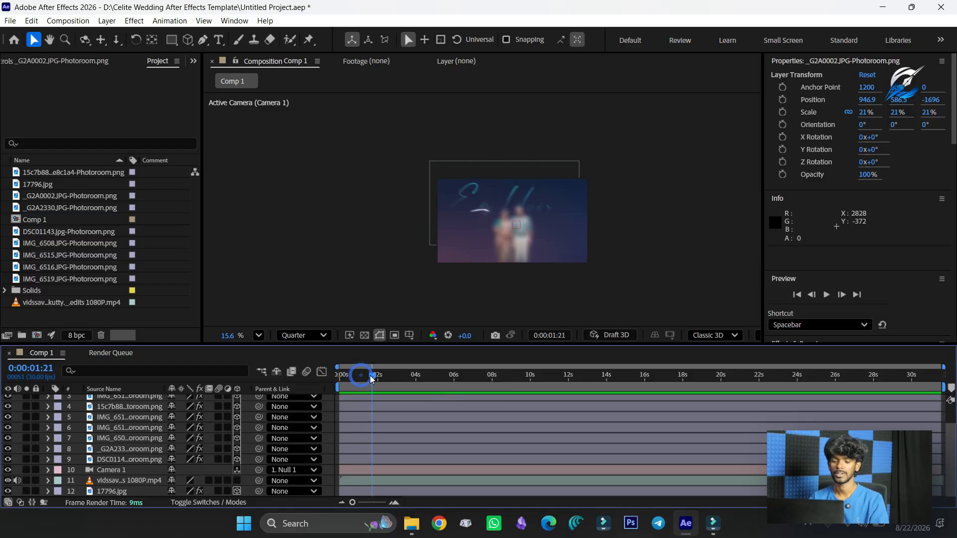
pyautogui.click(137, 471)
pyautogui.scroll(2, 137, 470)
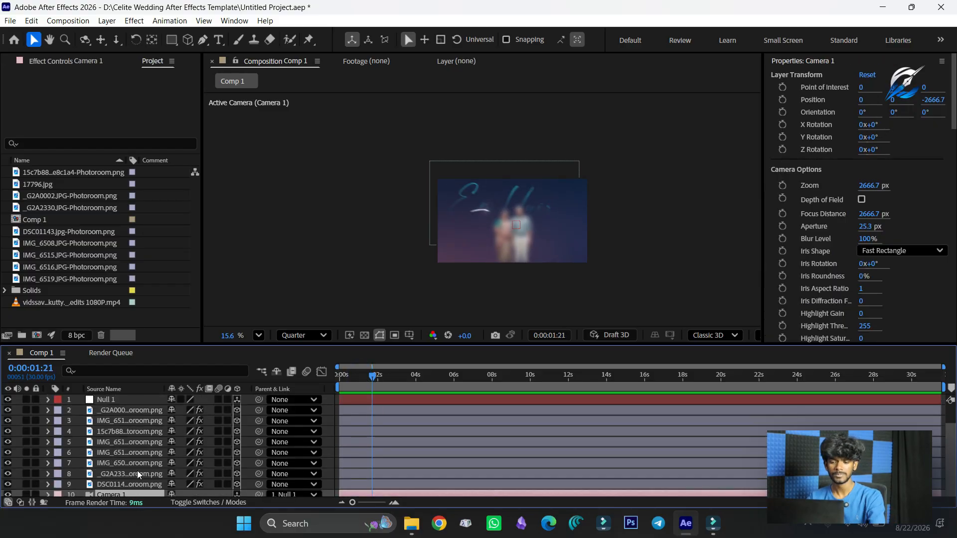
pyautogui.click(140, 409)
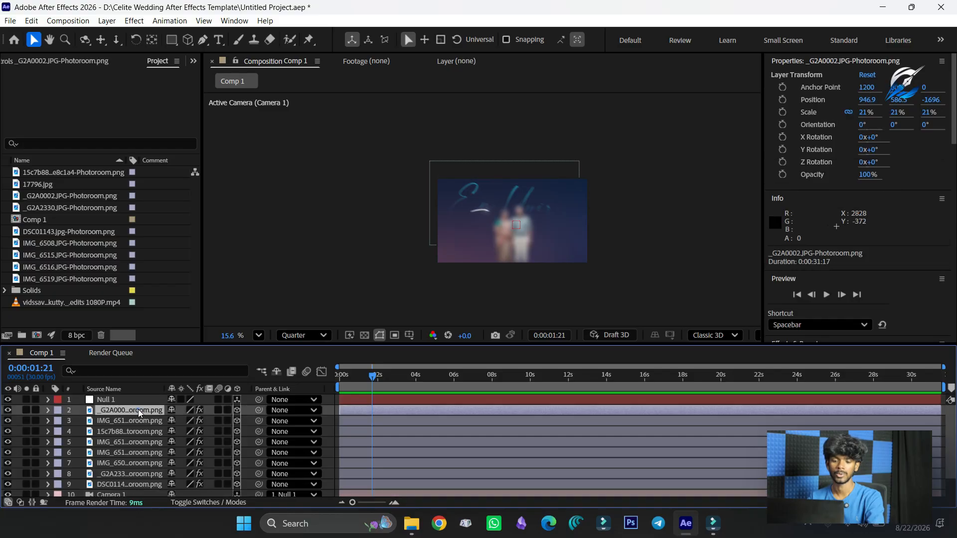
pyautogui.click(84, 172)
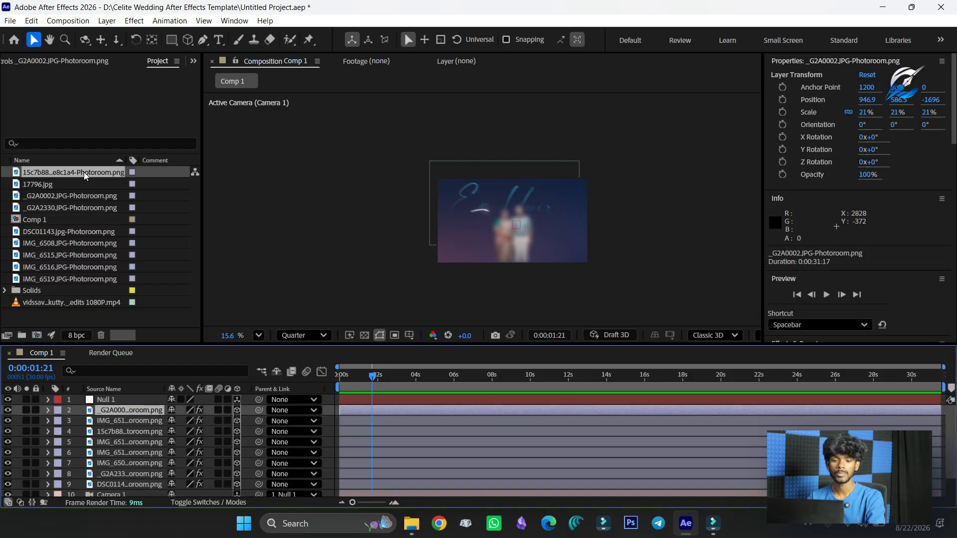
pyautogui.click(50, 315)
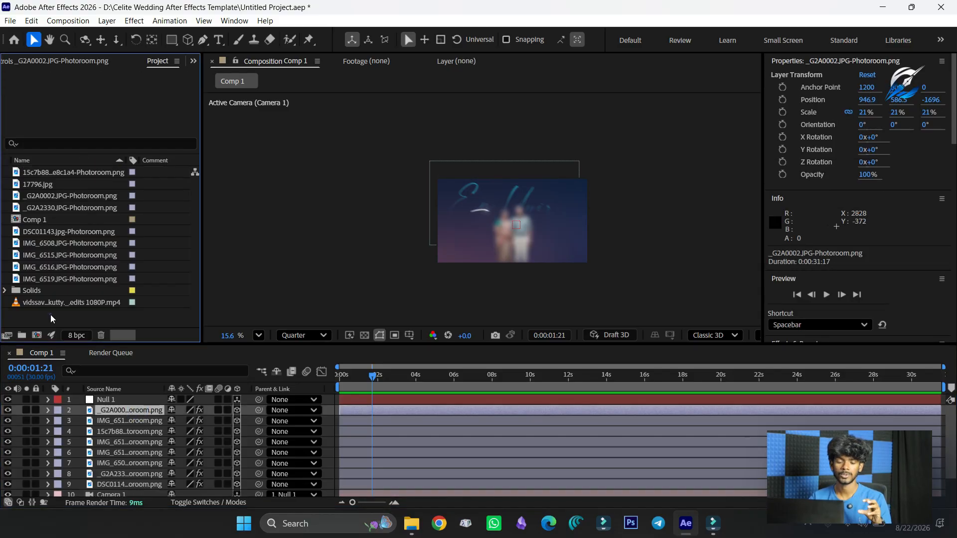
# Group all the image files and the MP4 video in a new project folder named Assets
pyautogui.click(71, 276)
pyautogui.keyDown('shift'); pyautogui.click(58, 268); pyautogui.keyUp('shift')
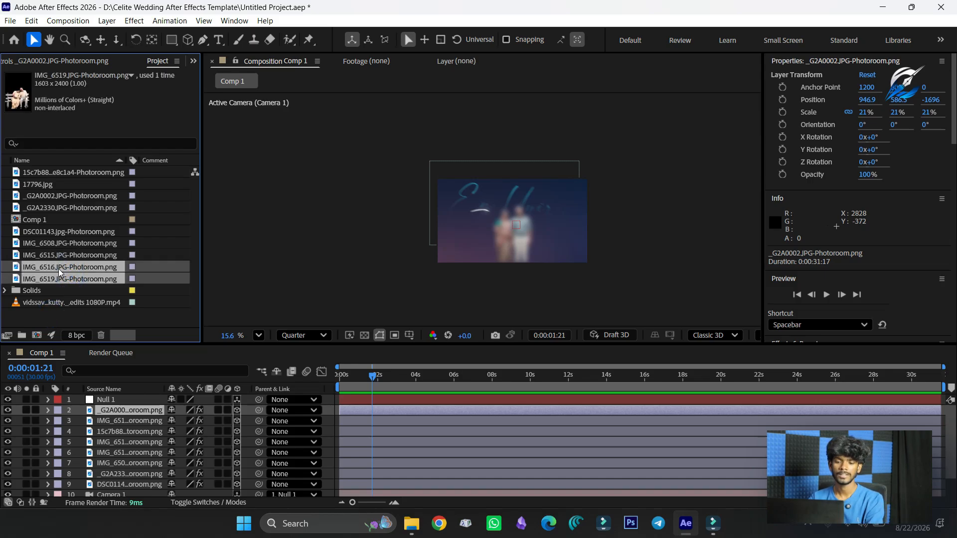
pyautogui.keyDown('shift'); pyautogui.click(58, 255); pyautogui.keyUp('shift')
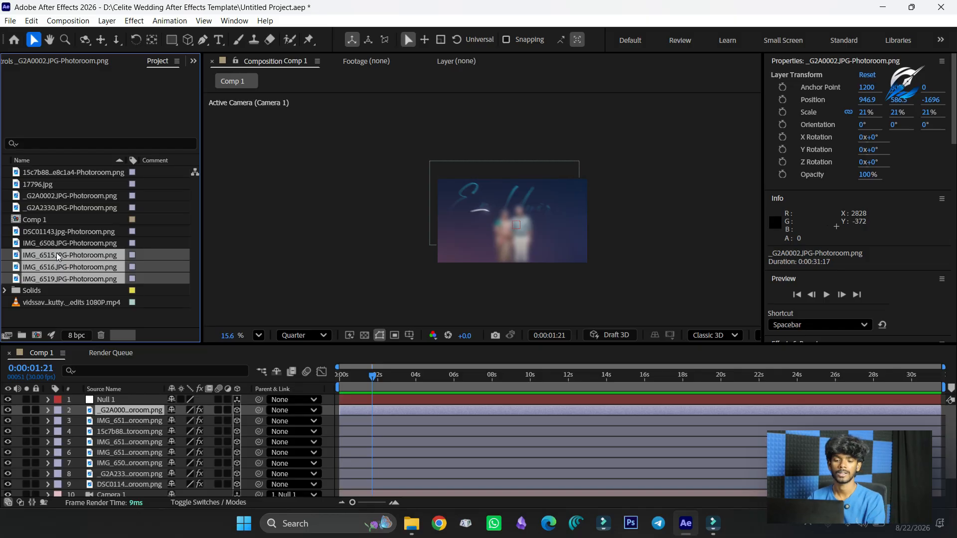
pyautogui.keyDown('ctrl'); pyautogui.click(62, 244); pyautogui.keyUp('ctrl')
pyautogui.keyDown('ctrl'); pyautogui.click(60, 232); pyautogui.keyUp('ctrl')
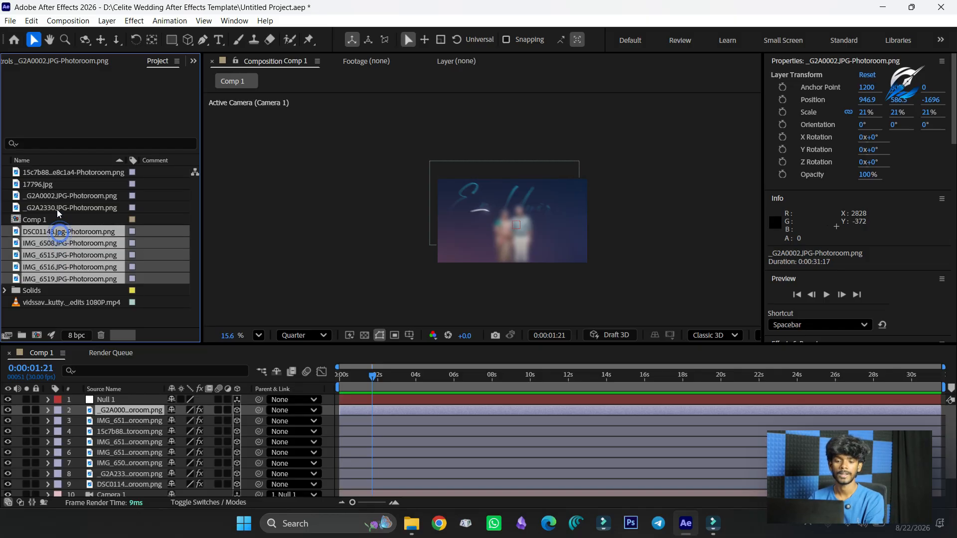
pyautogui.keyDown('ctrl'); pyautogui.click(57, 209); pyautogui.keyUp('ctrl')
pyautogui.keyDown('ctrl'); pyautogui.click(54, 196); pyautogui.keyUp('ctrl')
pyautogui.keyDown('ctrl'); pyautogui.click(53, 184); pyautogui.keyUp('ctrl')
pyautogui.keyDown('ctrl'); pyautogui.click(53, 173); pyautogui.keyUp('ctrl')
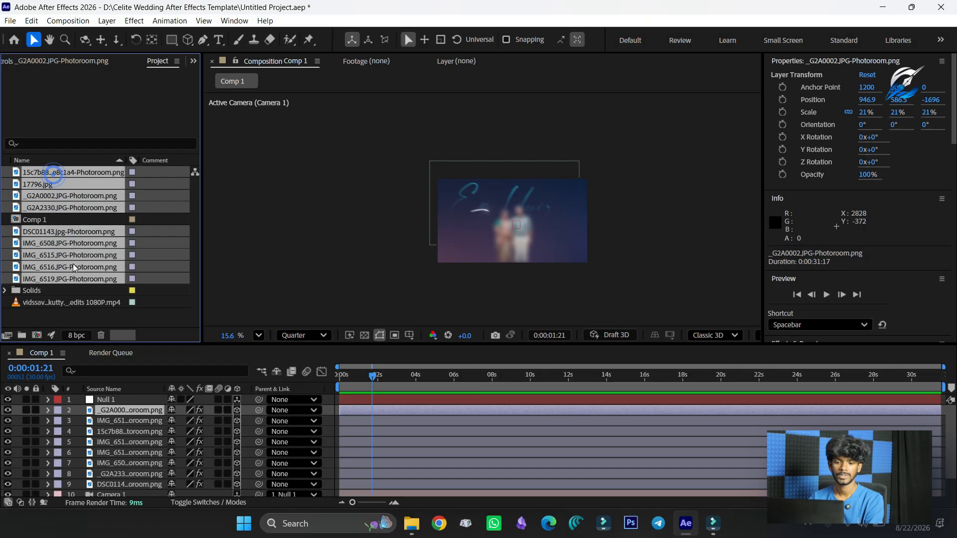
pyautogui.keyDown('ctrl'); pyautogui.click(76, 302); pyautogui.keyUp('ctrl')
pyautogui.moveTo(76, 302); pyautogui.dragTo(23, 336)
pyautogui.write('Assets')
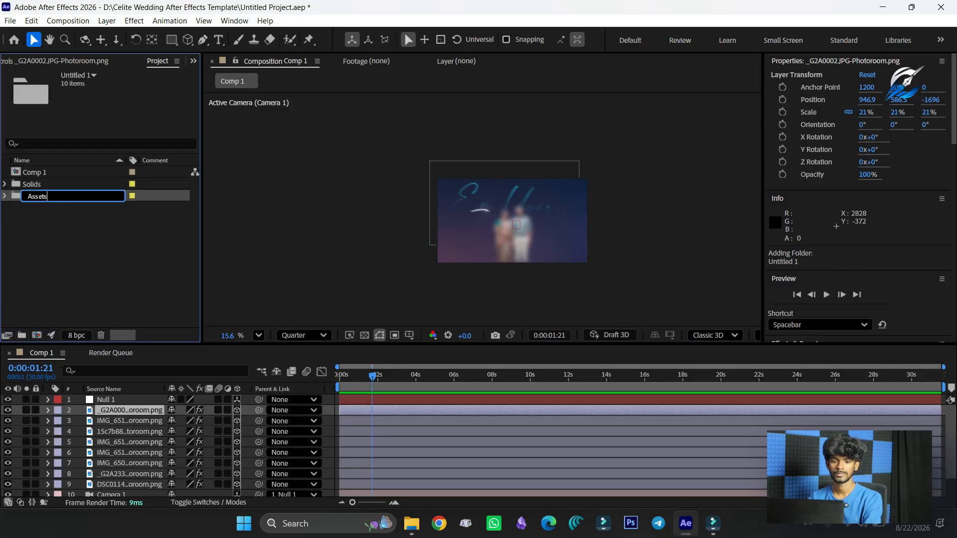
pyautogui.press('Return')
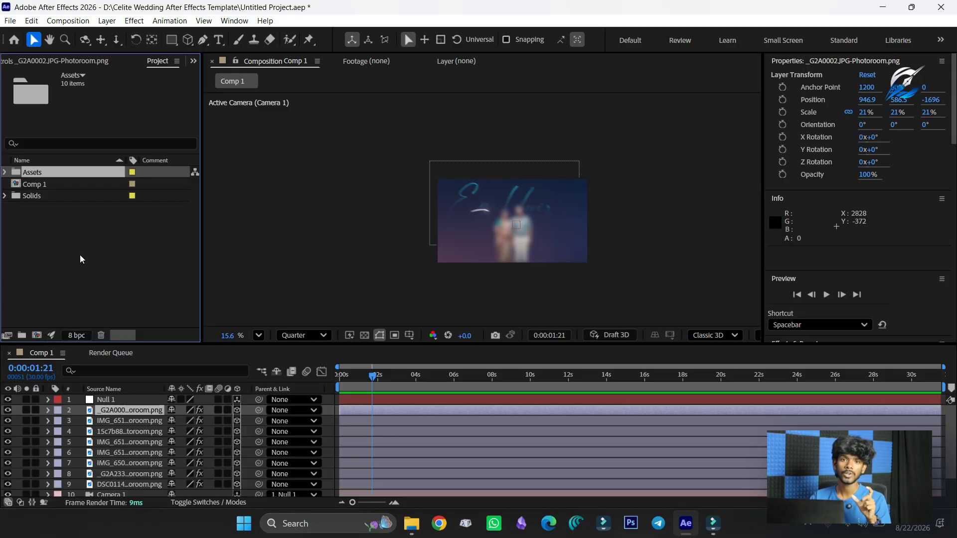
# Rename the composition Comp 1 as Final Render
pyautogui.click(49, 188)
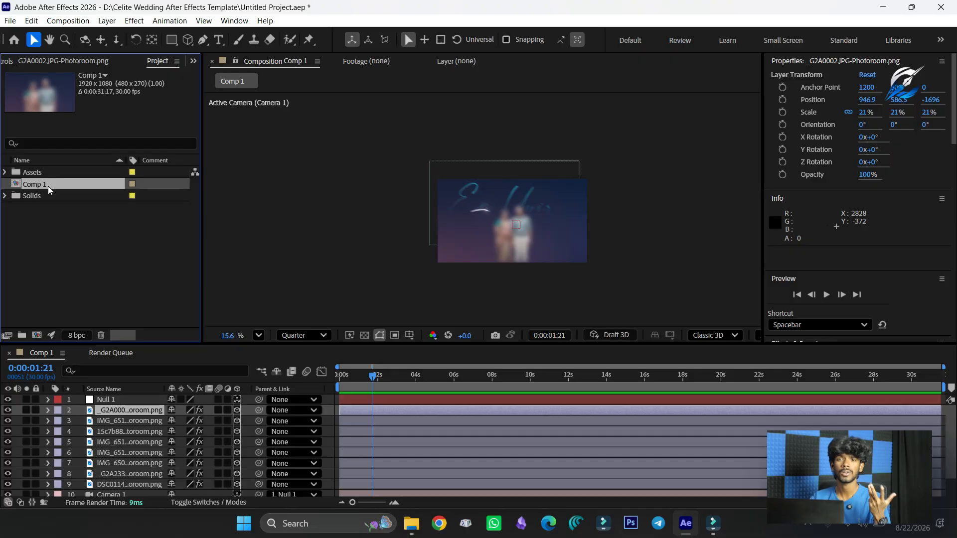
pyautogui.rightClick(48, 186)
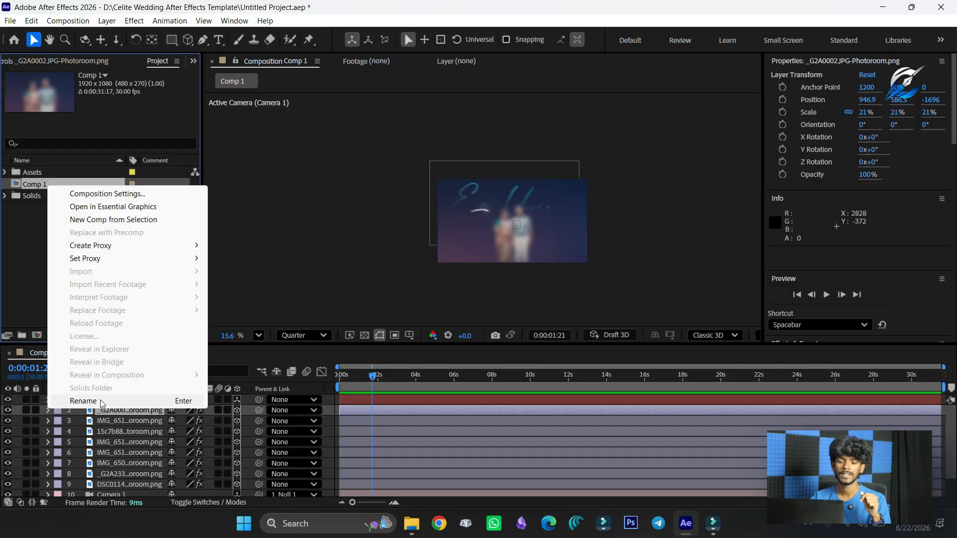
pyautogui.click(82, 401)
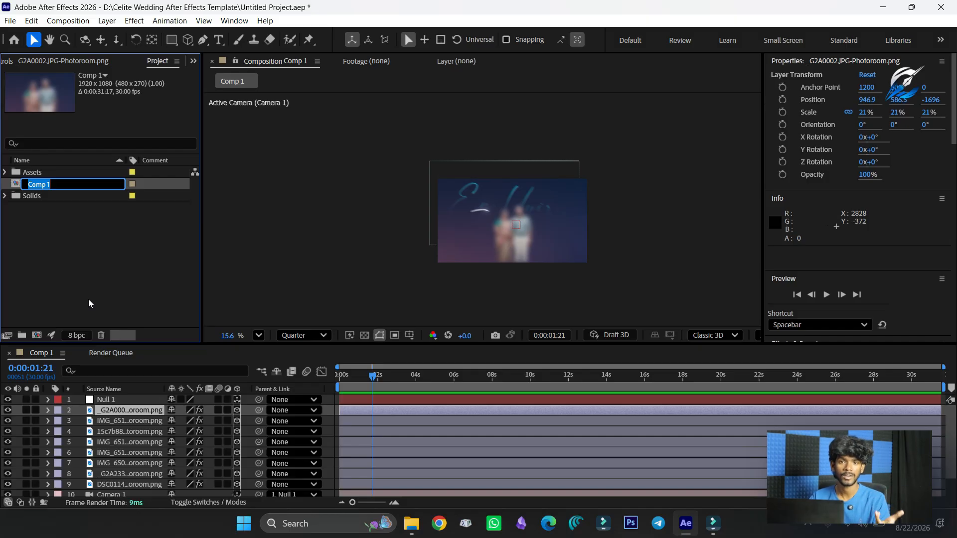
pyautogui.write('Fi')
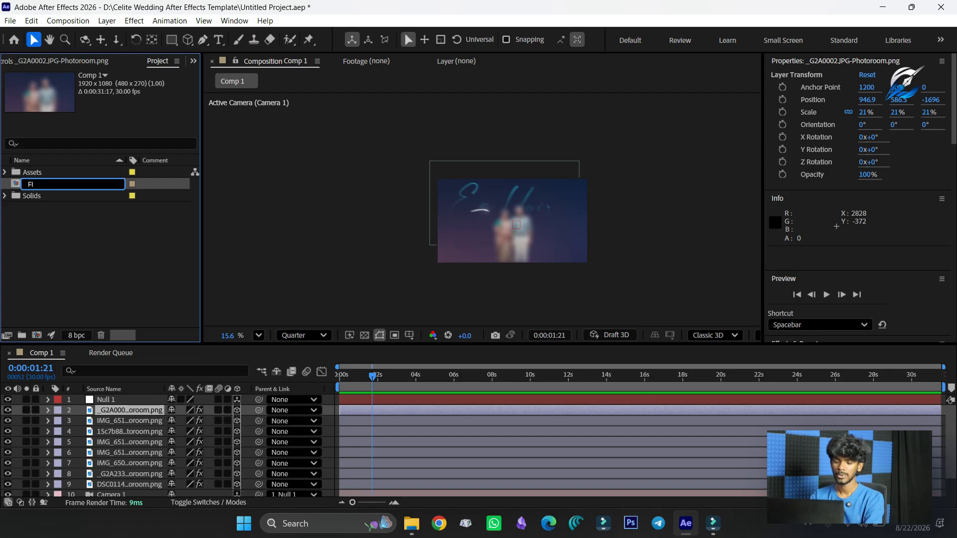
pyautogui.write('nal Render')
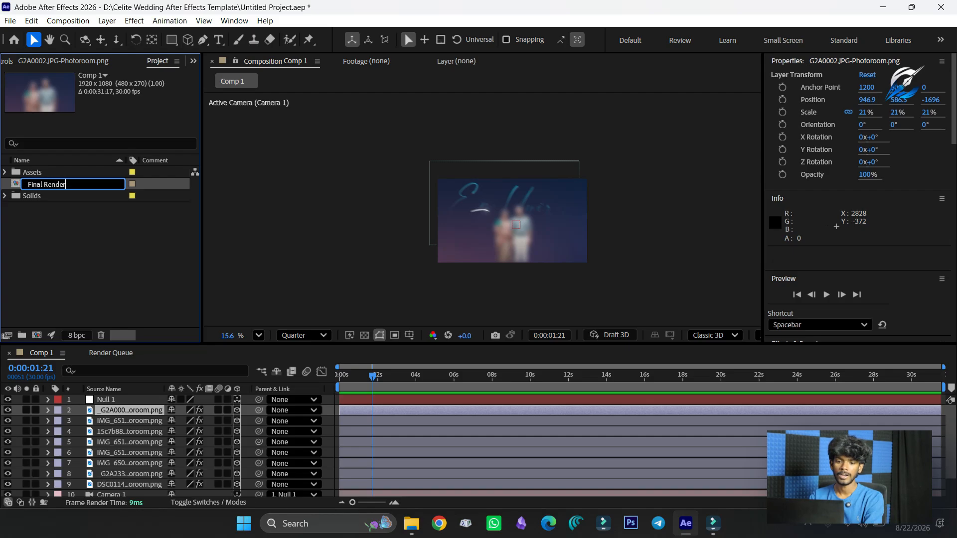
pyautogui.press('Return')
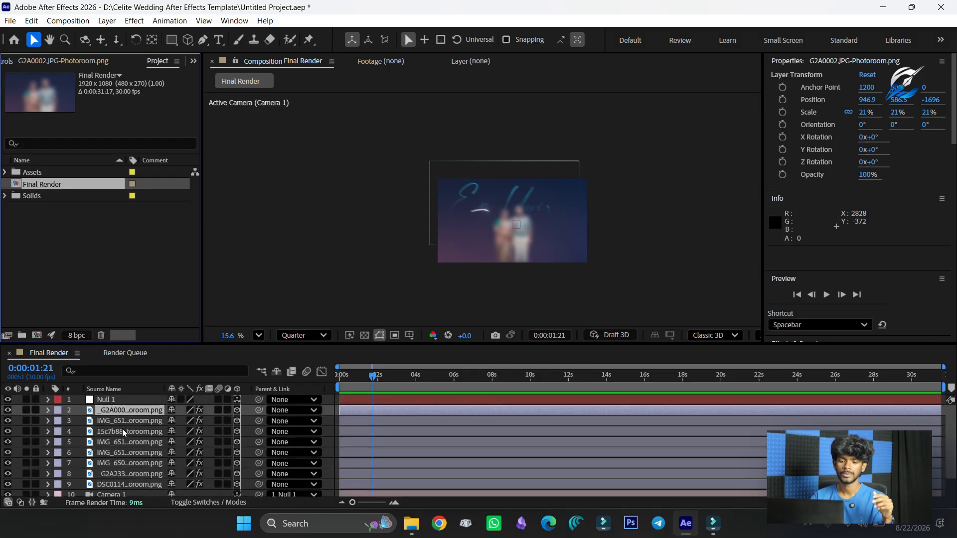
# Move the Solids folder into the Assets folder
pyautogui.click(31, 196)
pyautogui.moveTo(33, 199); pyautogui.dragTo(38, 174)
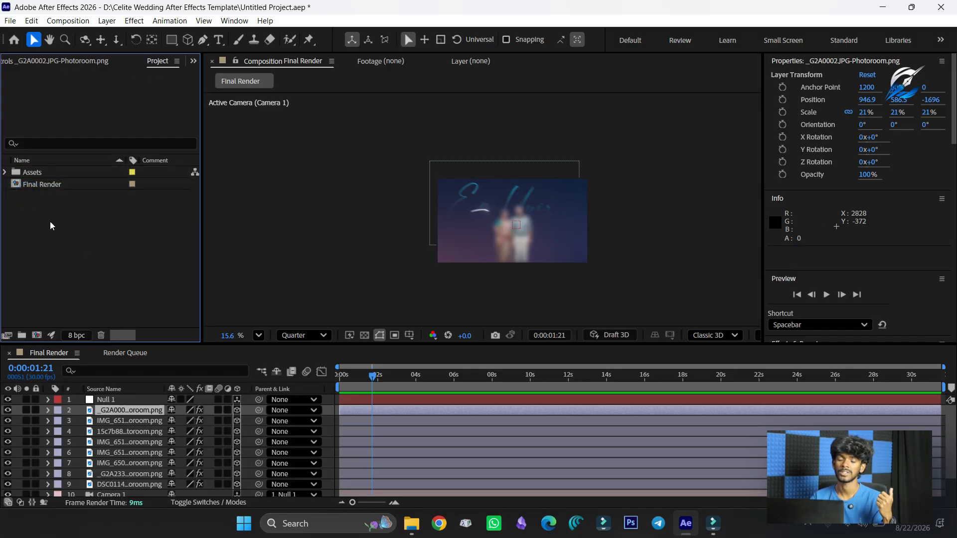
pyautogui.click(52, 185)
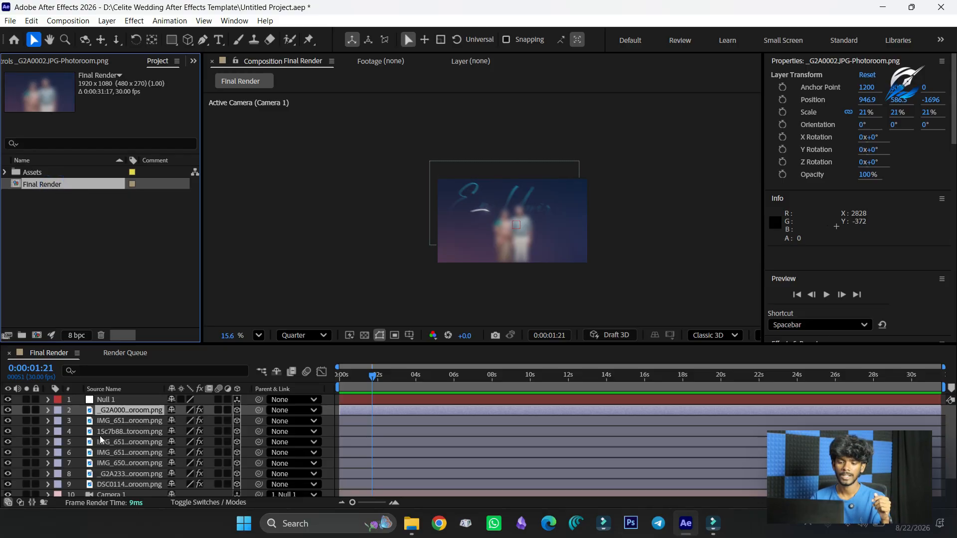
pyautogui.click(133, 433)
pyautogui.scroll(-2, 133, 439)
pyautogui.click(133, 456)
pyautogui.scroll(3, 133, 456)
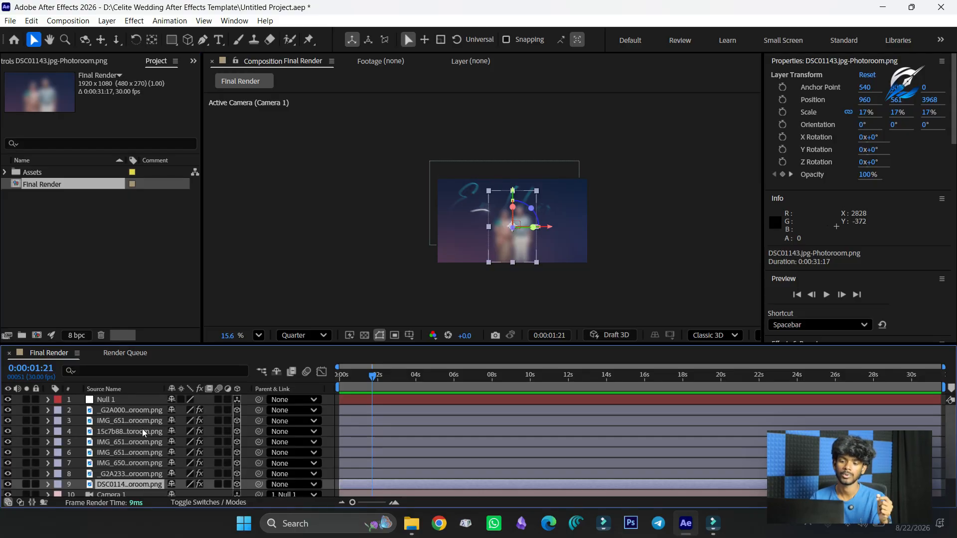
pyautogui.click(132, 411)
pyautogui.rightClick(133, 411)
pyautogui.click(187, 325)
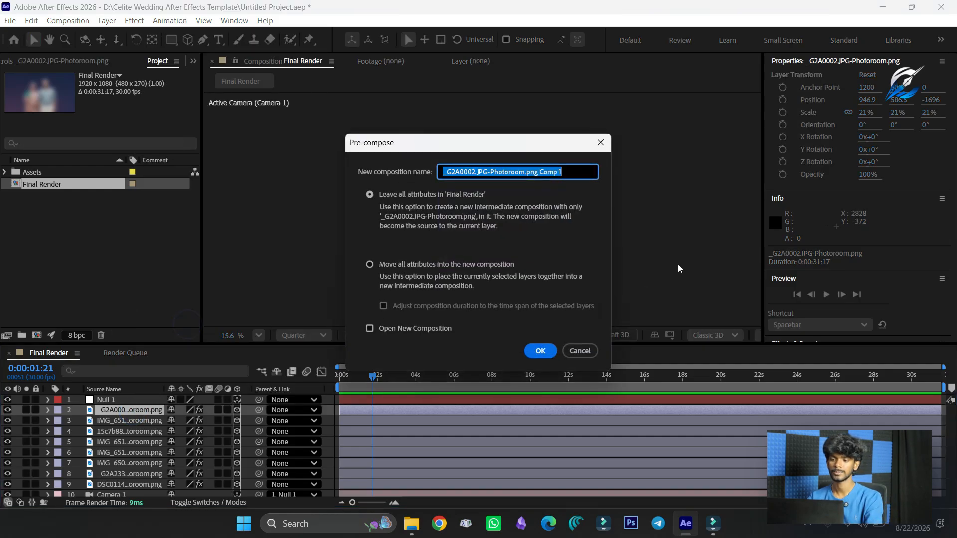
pyautogui.click(602, 143)
# Pre-compose the DSC01143 photo layer as IMAGE1, leaving all attributes in Final Render
pyautogui.moveTo(352, 381); pyautogui.dragTo(358, 382)
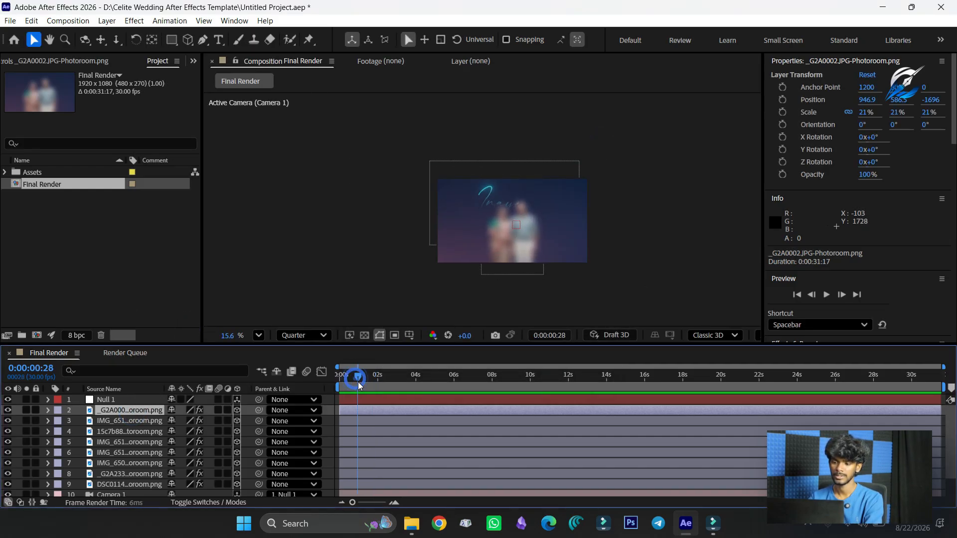
pyautogui.scroll(-2, 148, 469)
pyautogui.click(135, 460)
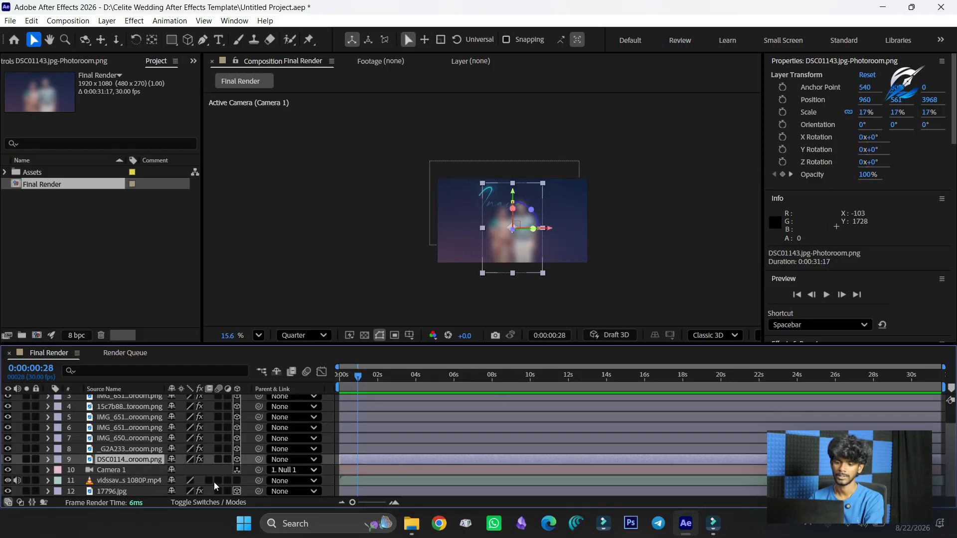
pyautogui.rightClick(165, 458)
pyautogui.click(238, 369)
pyautogui.write('IMAGE')
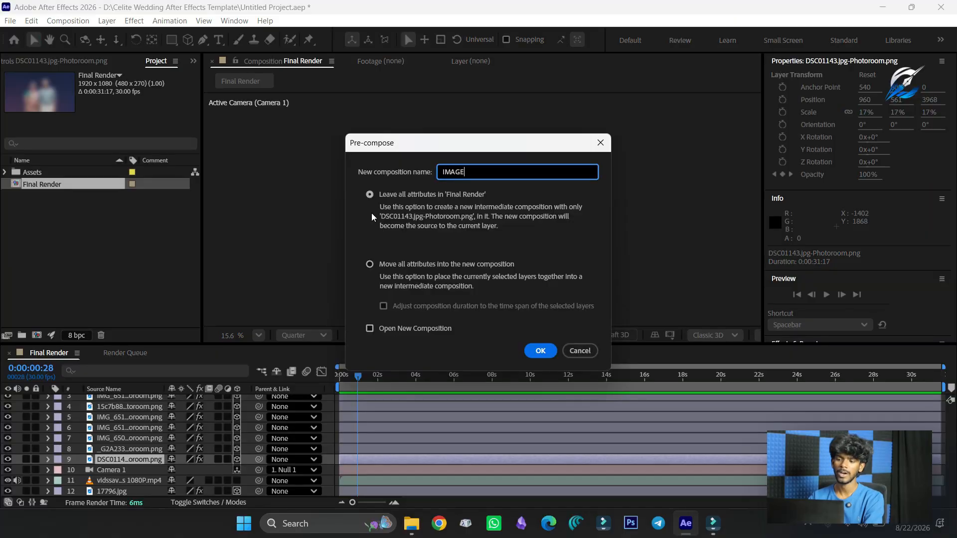
pyautogui.write('1')
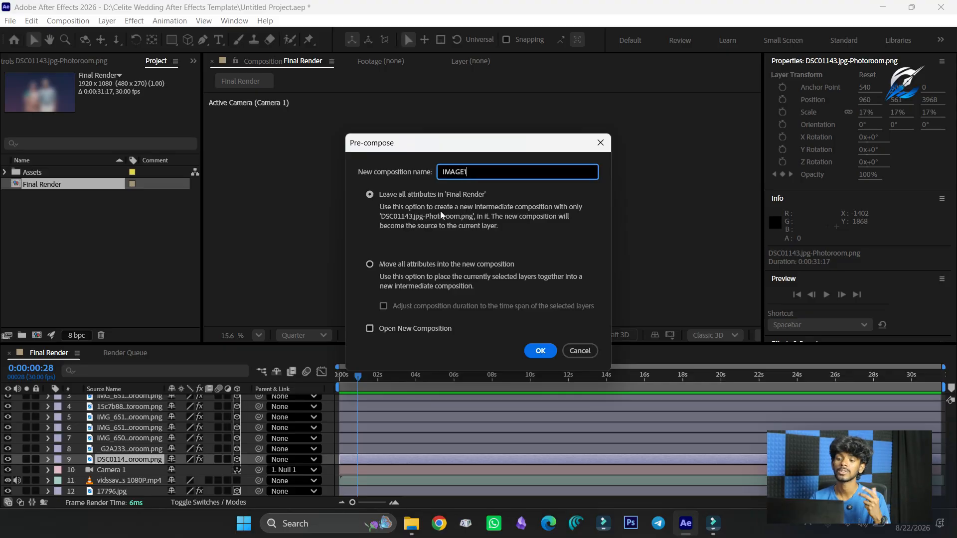
pyautogui.click(538, 353)
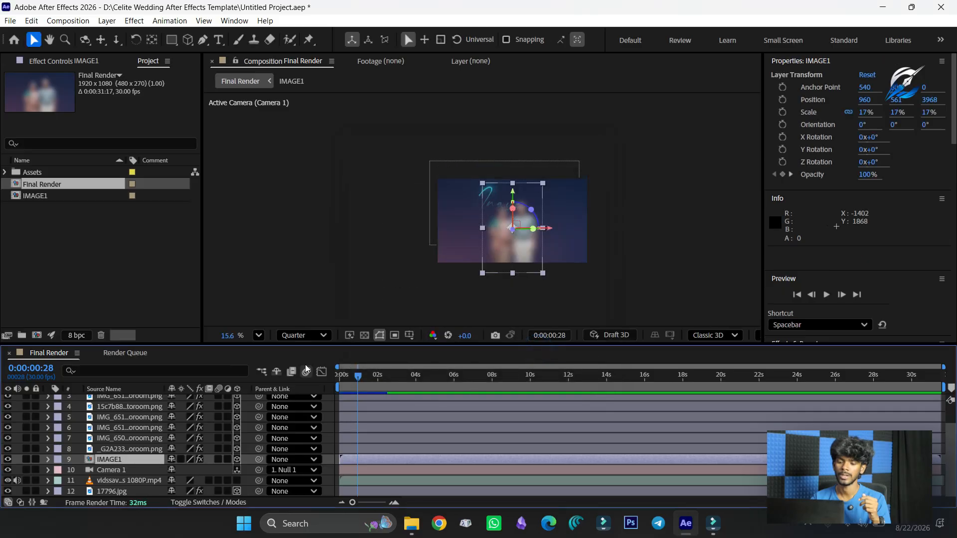
# Pre-compose the _G2A2330 photo layer above IMAGE1 as IMAGE2, leaving all attributes in Final Render
pyautogui.click(153, 450)
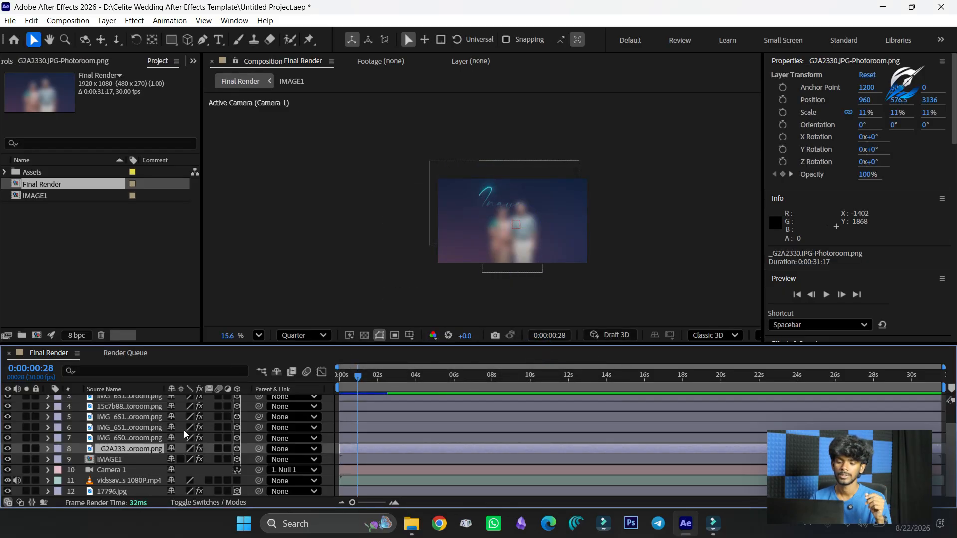
pyautogui.click(372, 378)
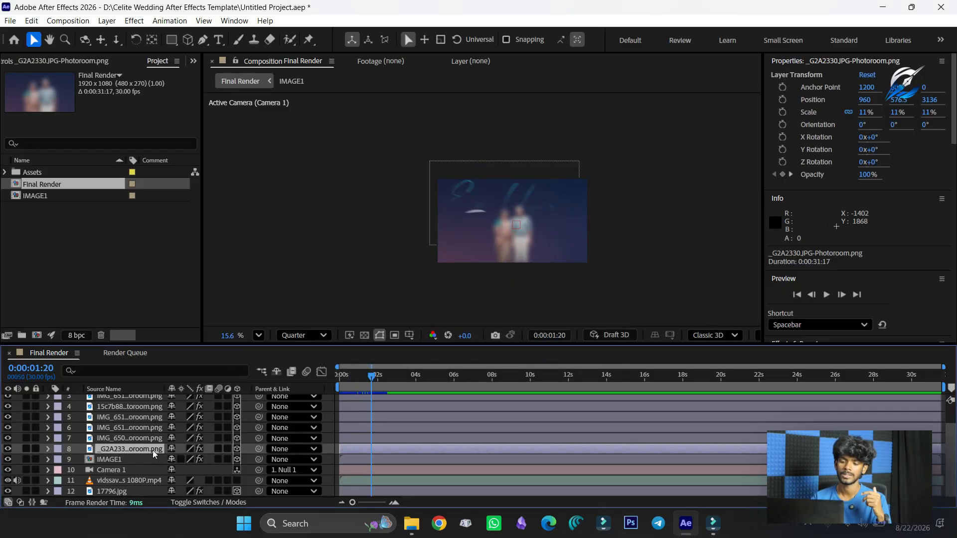
pyautogui.rightClick(153, 450)
pyautogui.click(209, 359)
pyautogui.write('IM')
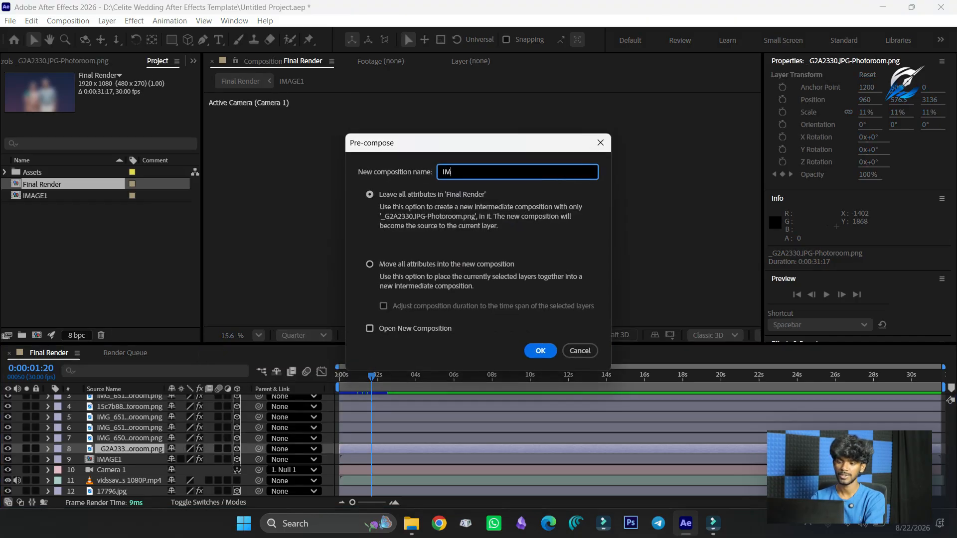
pyautogui.write('AGE2')
pyautogui.click(541, 351)
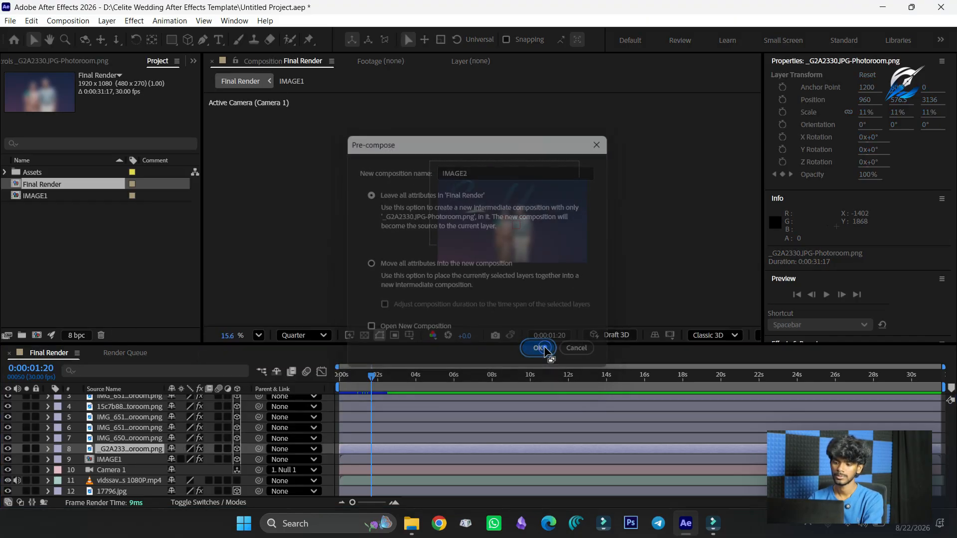
# Pre-compose the IMG_6508 photo layer above IMAGE2 as IMAGE3, leaving all attributes in Final Render
pyautogui.press('space')
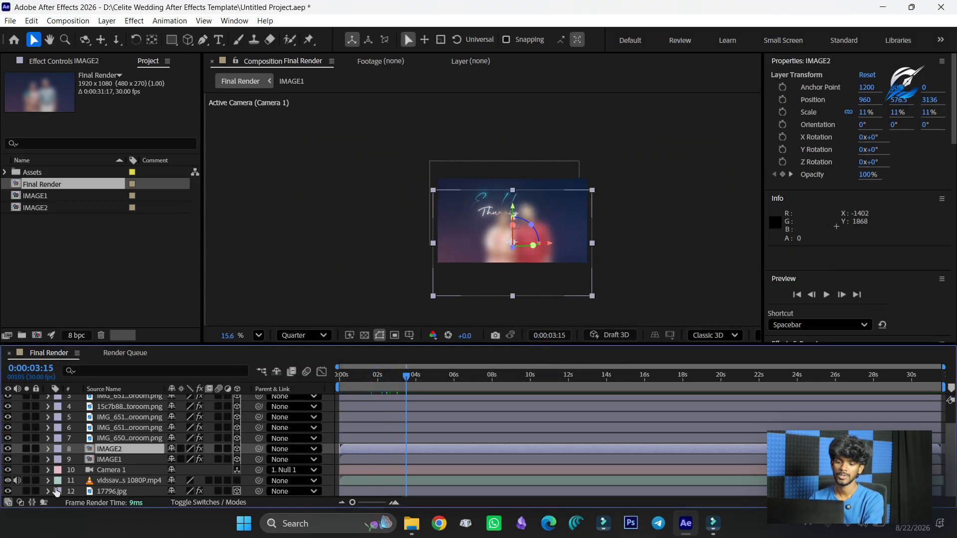
pyautogui.click(124, 441)
pyautogui.rightClick(123, 441)
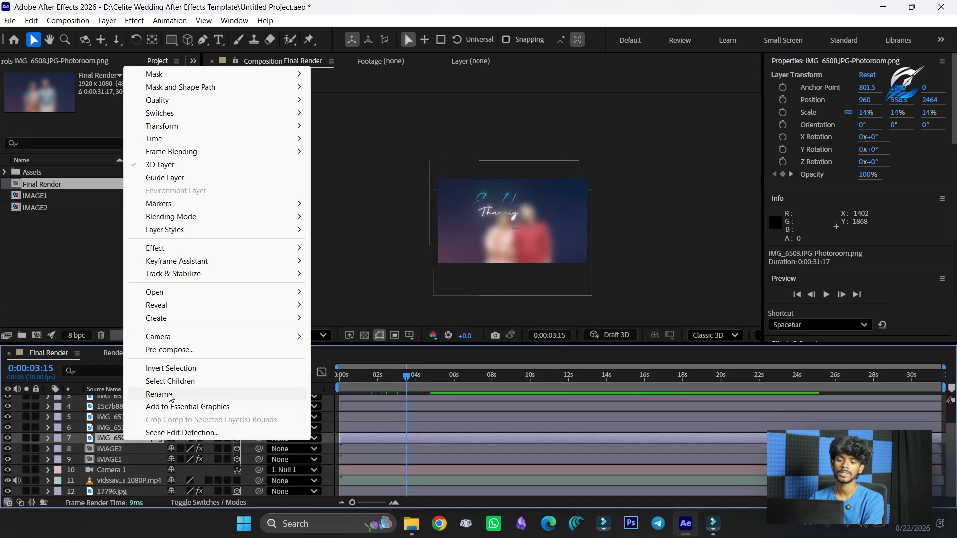
pyautogui.click(184, 350)
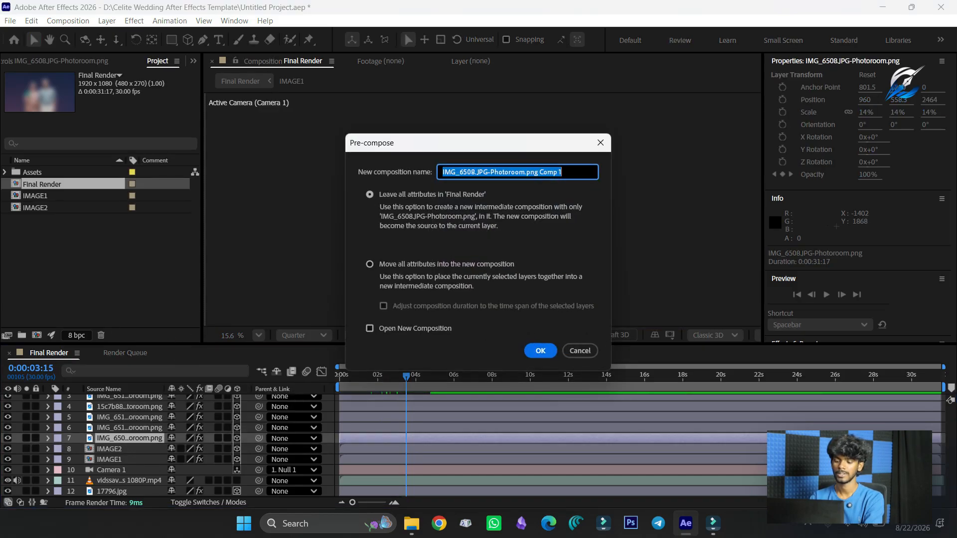
pyautogui.write('IMAGE3')
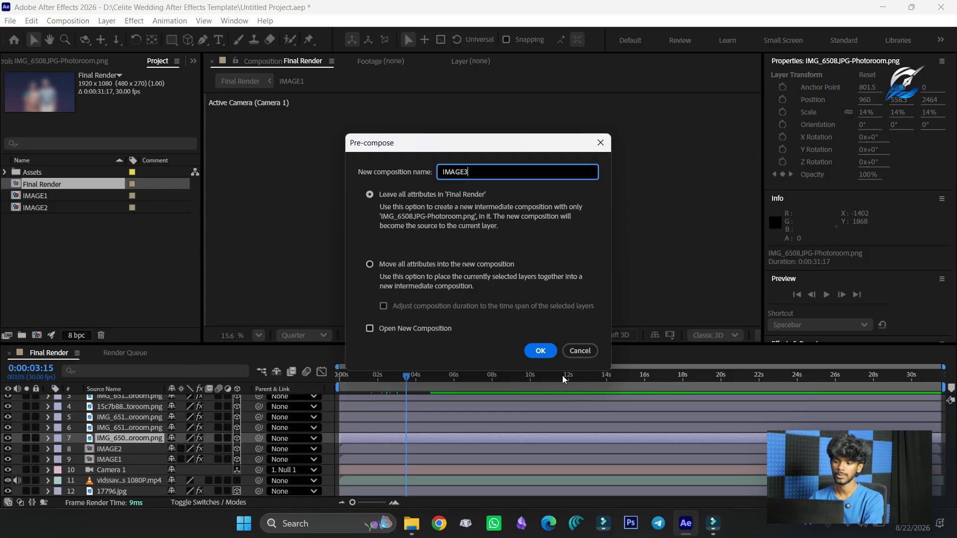
pyautogui.click(541, 353)
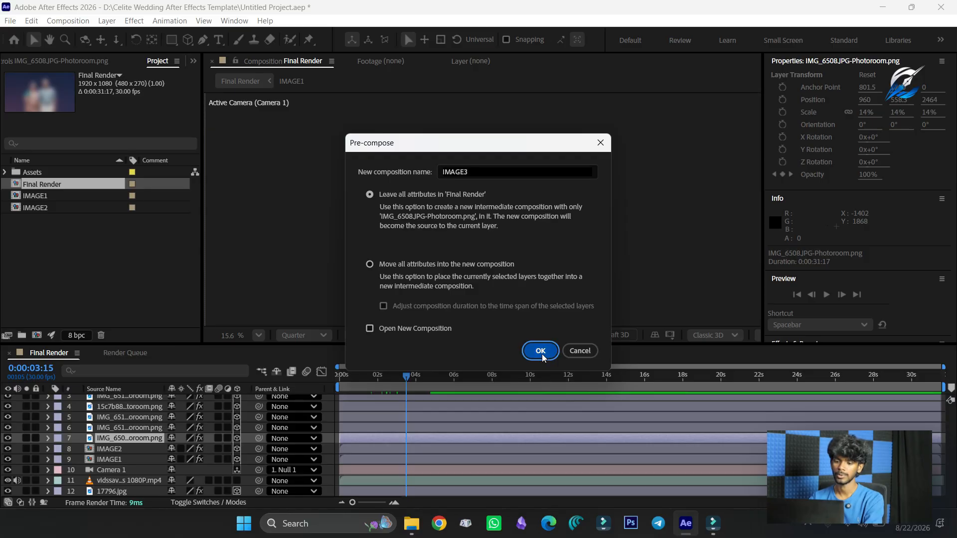
# Pre-compose each of the five remaining photo layers separately, working upward through the stack, as IMAGE4 to IMAGE8
pyautogui.click(150, 428)
pyautogui.rightClick(158, 428)
pyautogui.click(217, 339)
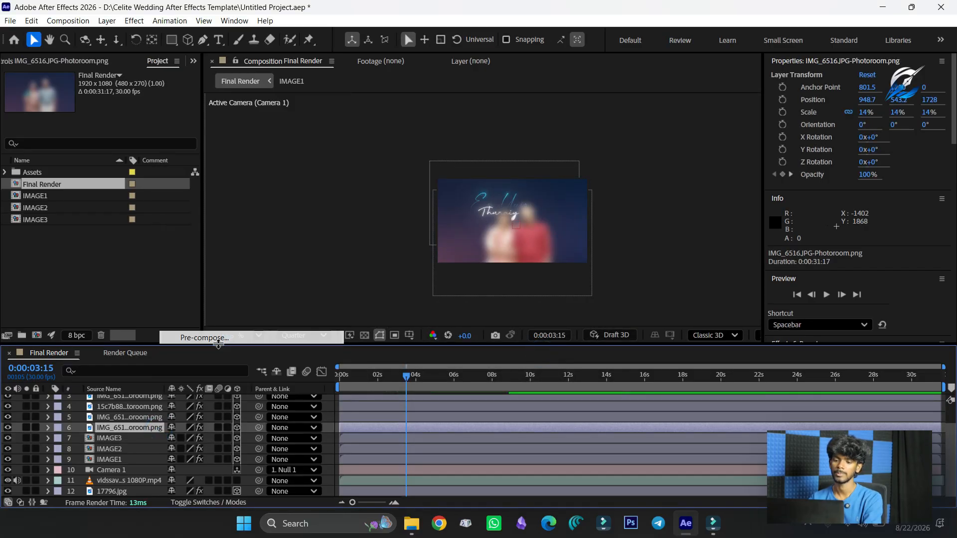
pyautogui.write('IMAGE5')
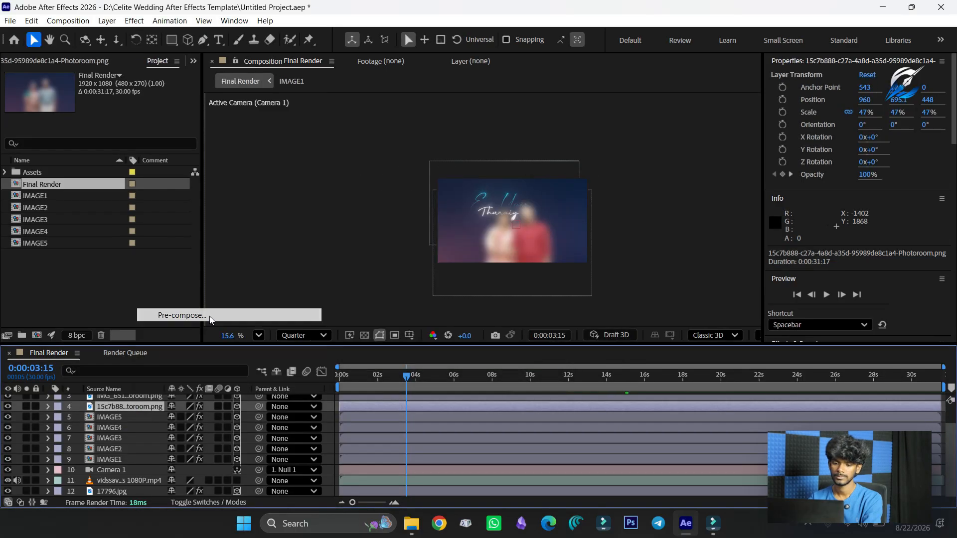
pyautogui.click(170, 312)
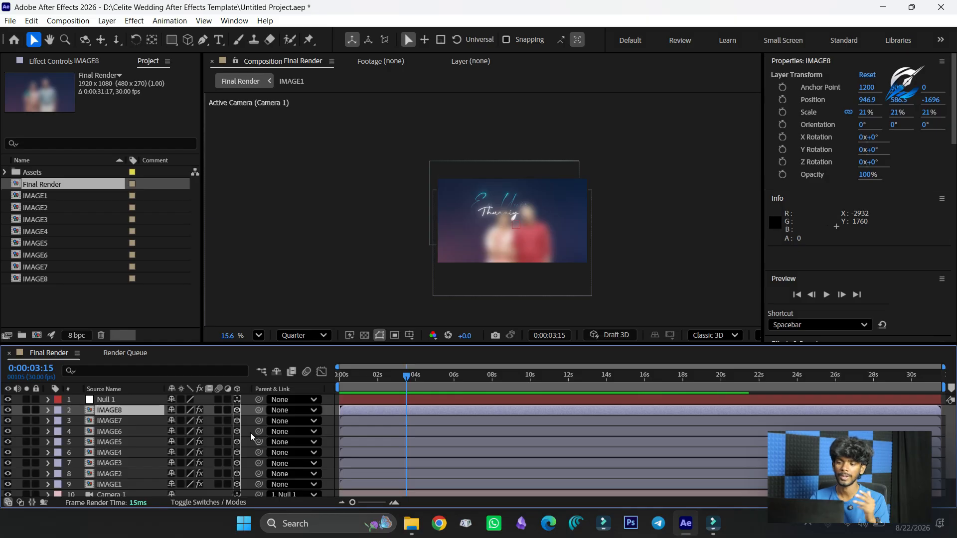
# Turn on hiding of shy layers and mark Camera 1 and the MP4 video layer as shy
pyautogui.scroll(-2, 158, 455)
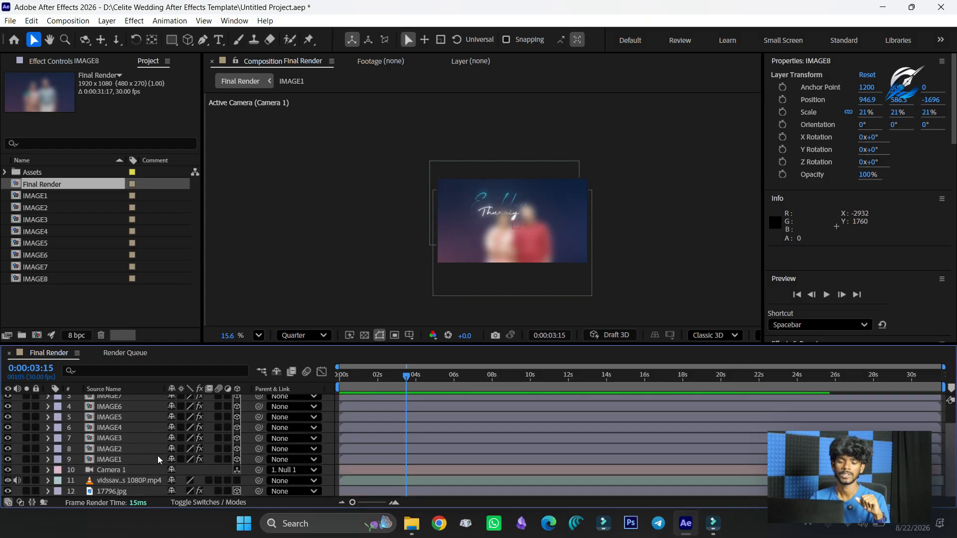
pyautogui.click(139, 482)
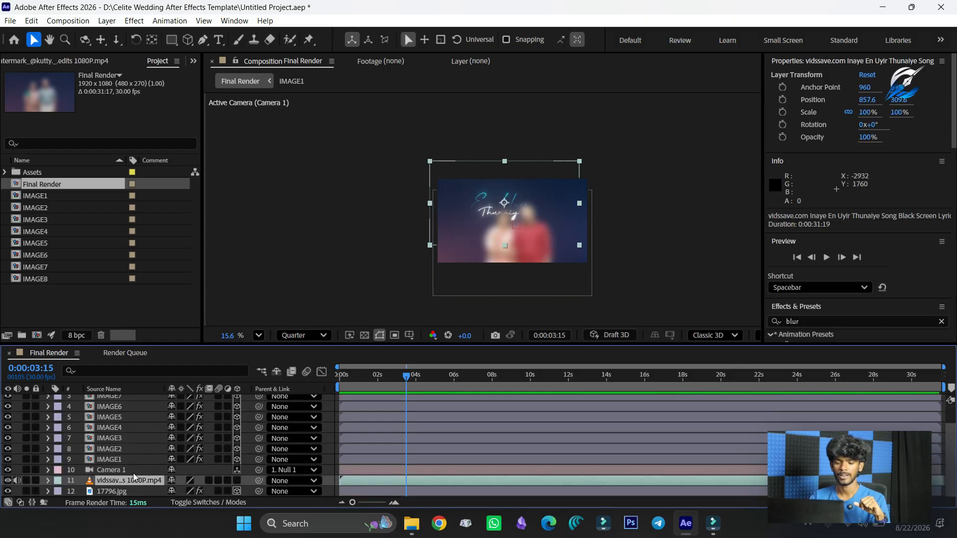
pyautogui.click(133, 473)
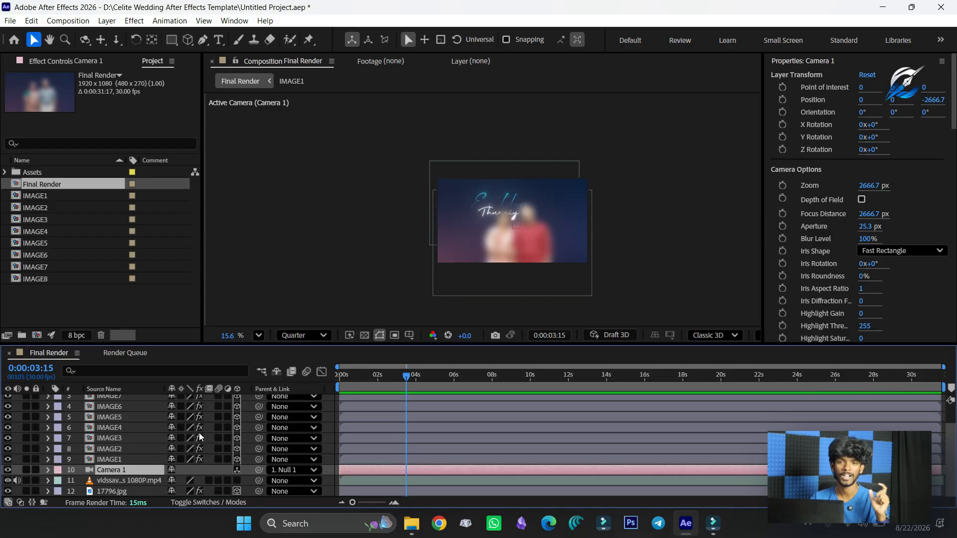
pyautogui.click(276, 372)
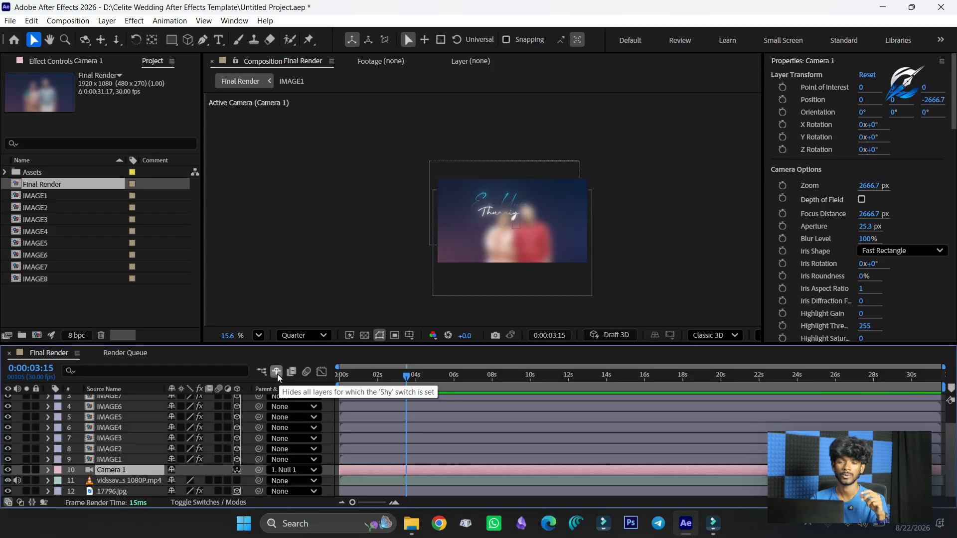
pyautogui.click(277, 372)
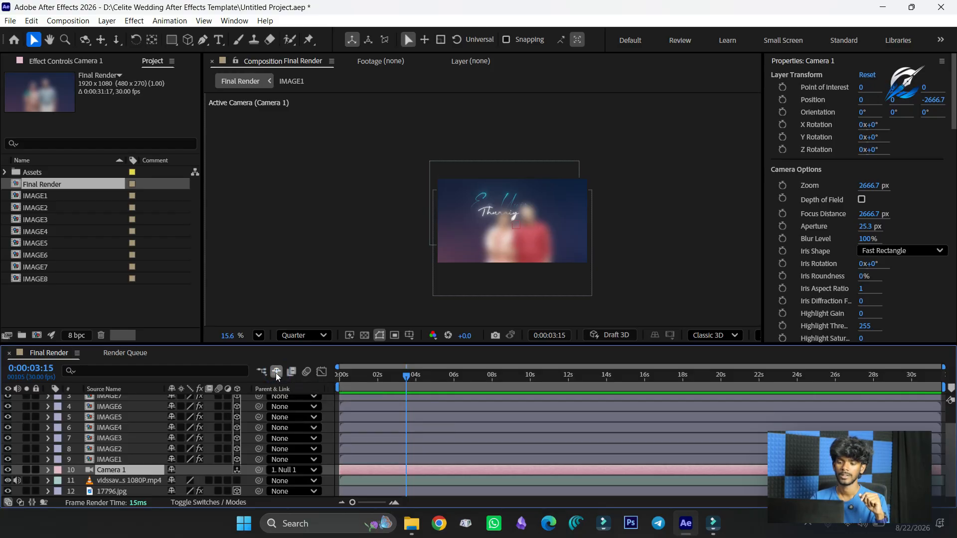
pyautogui.click(171, 471)
pyautogui.click(141, 470)
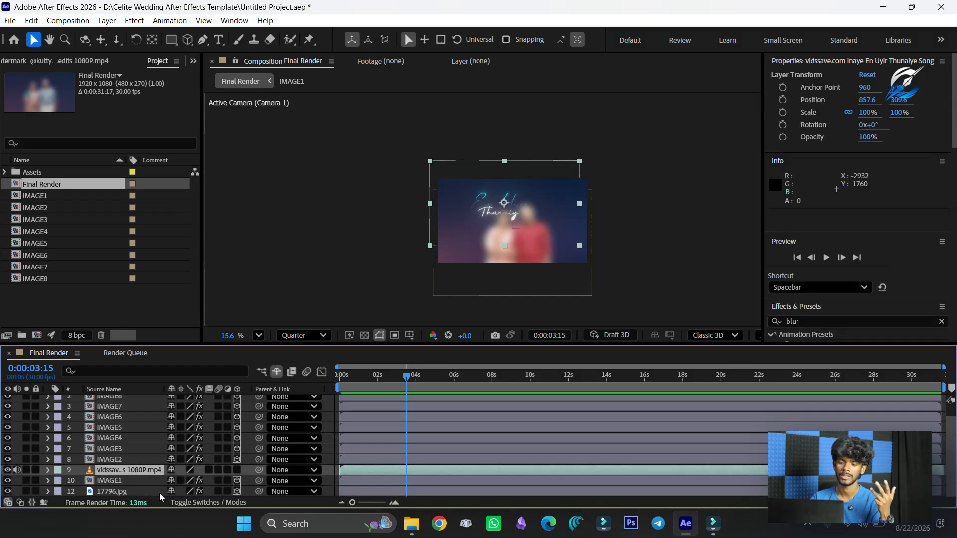
pyautogui.click(171, 470)
# Move the 17796.jpg background layer above IMAGE1 and rename the layer as IM
pyautogui.moveTo(167, 477); pyautogui.dragTo(149, 479)
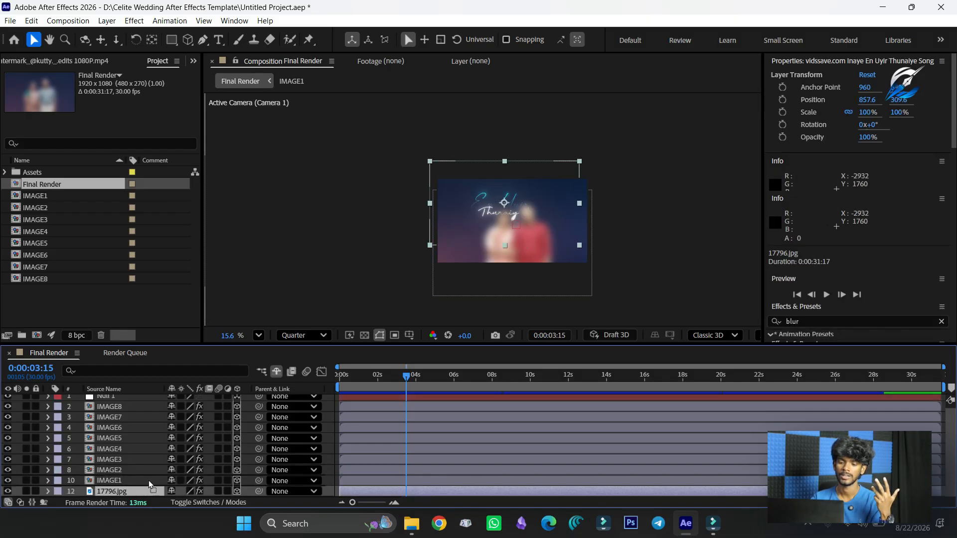
pyautogui.rightClick(134, 483)
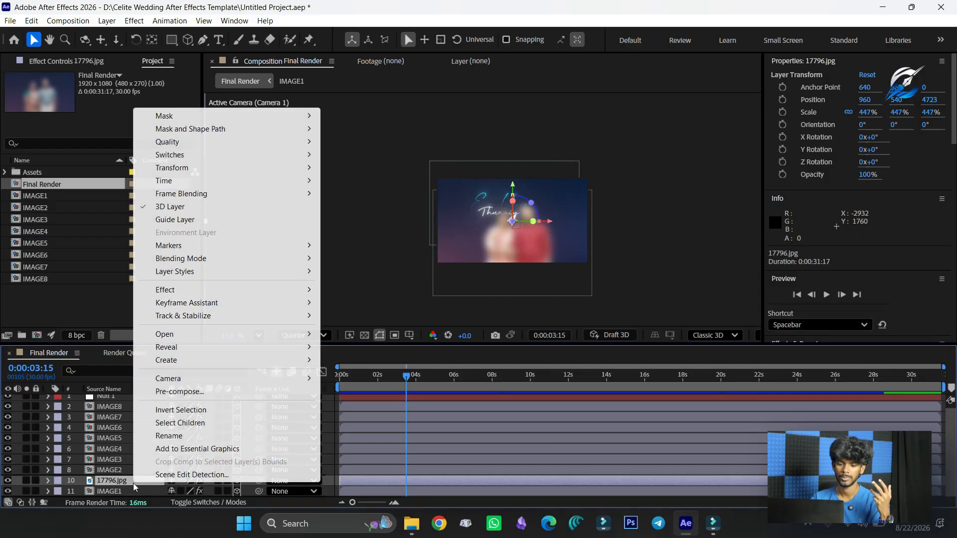
pyautogui.click(189, 436)
pyautogui.write('IM')
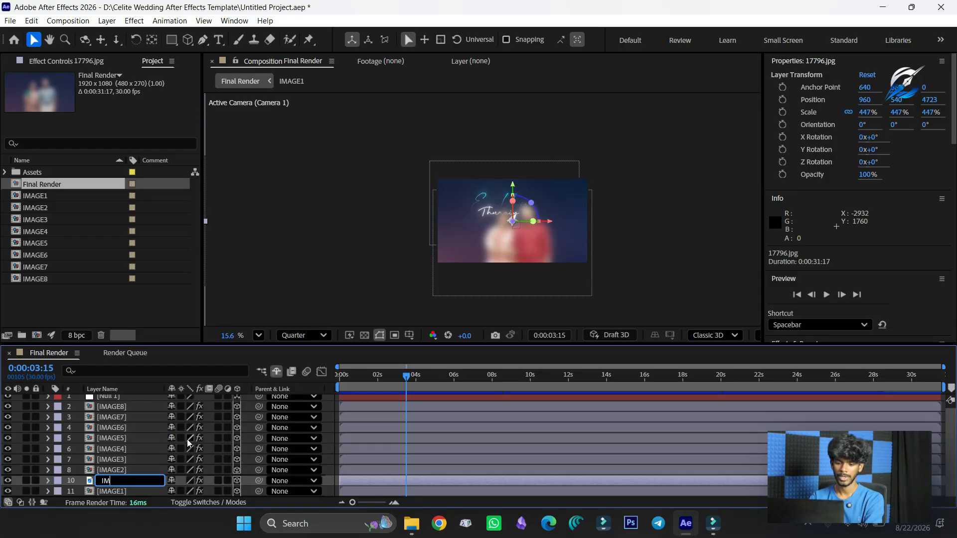
pyautogui.click(8, 481)
pyautogui.click(8, 481)
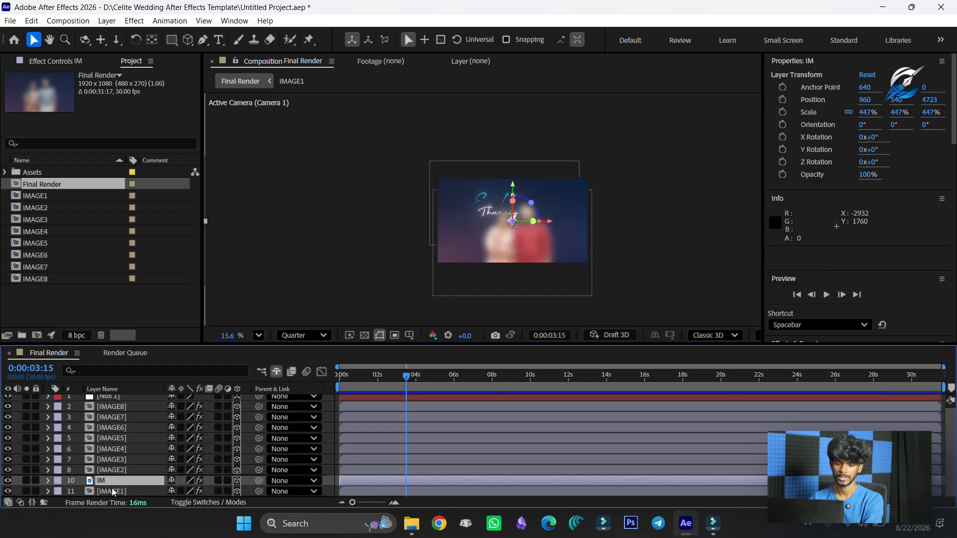
# Mark the IM background layer and Null 1 as shy so that only the IMAGE layers are listed
pyautogui.rightClick(65, 481)
pyautogui.click(92, 486)
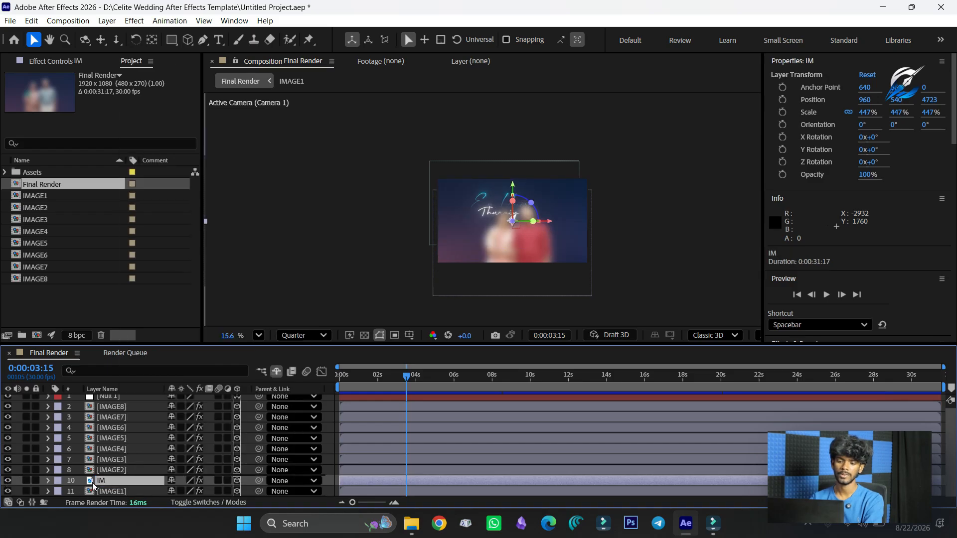
pyautogui.click(172, 481)
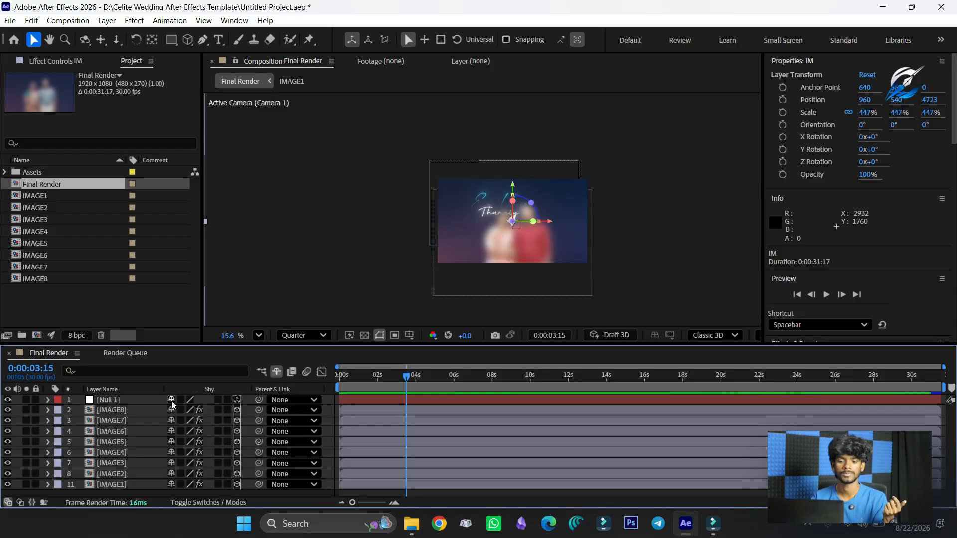
pyautogui.press('Delete')
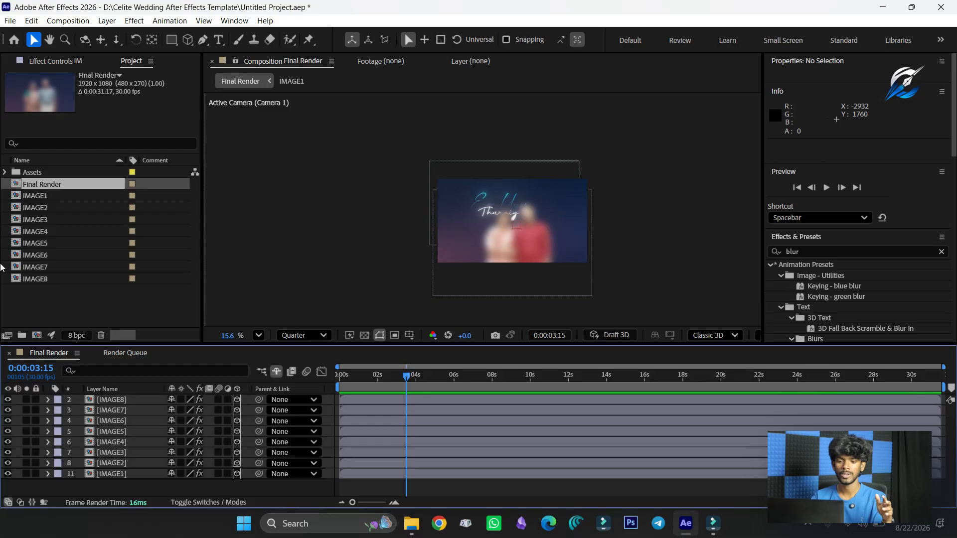
# Group the compositions IMAGE1 to IMAGE8 in a new project folder named Edit Here
pyautogui.moveTo(56, 301); pyautogui.dragTo(49, 194)
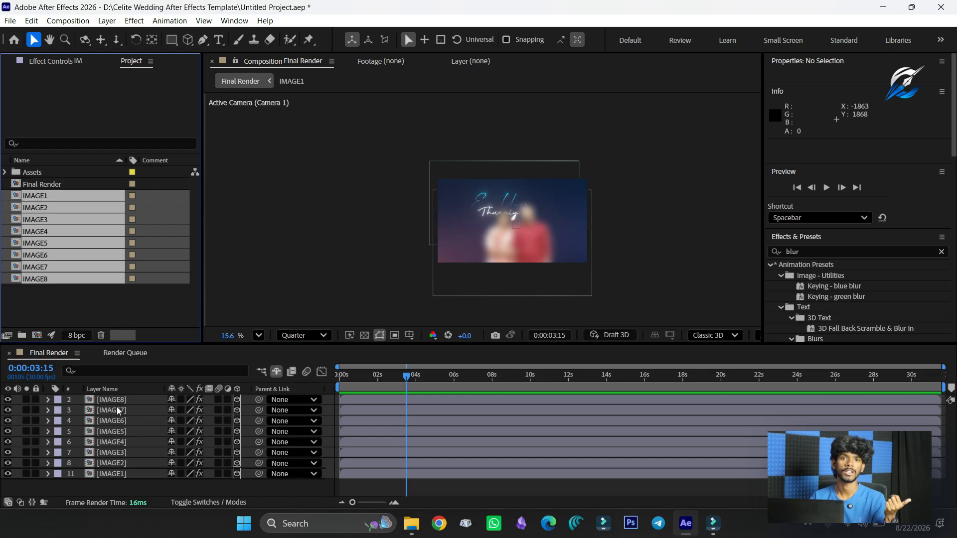
pyautogui.click(69, 315)
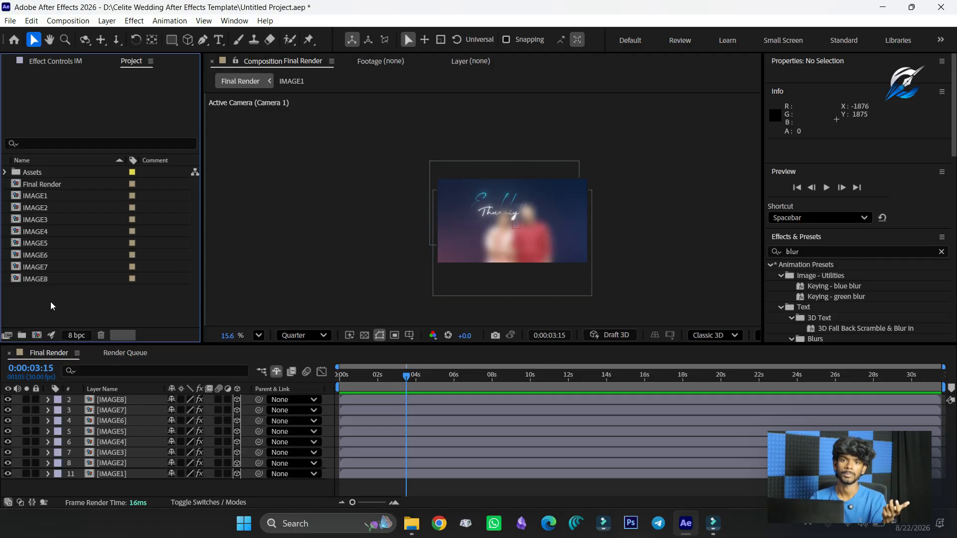
pyautogui.click(43, 196)
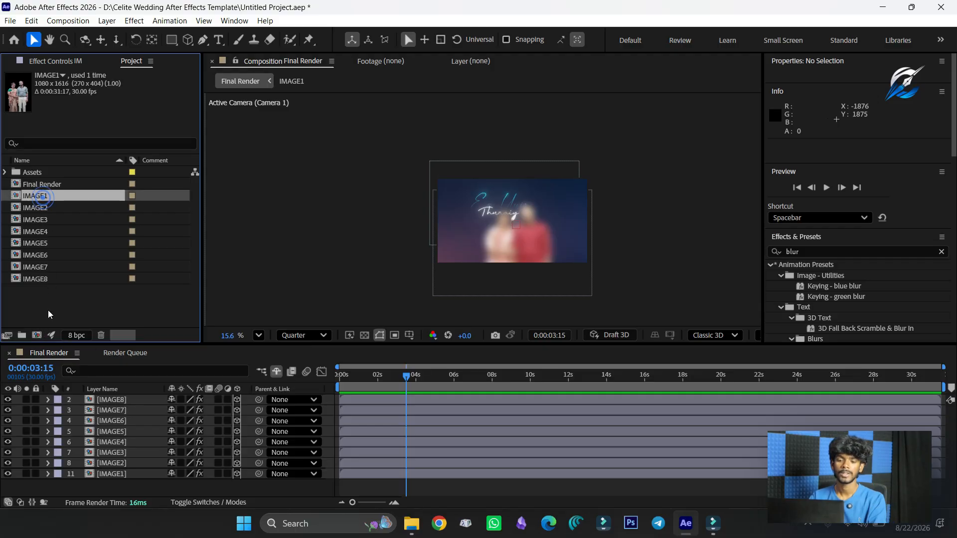
pyautogui.keyDown('shift'); pyautogui.click(49, 279); pyautogui.keyUp('shift')
pyautogui.moveTo(42, 196); pyautogui.dragTo(22, 342)
pyautogui.write('Edi')
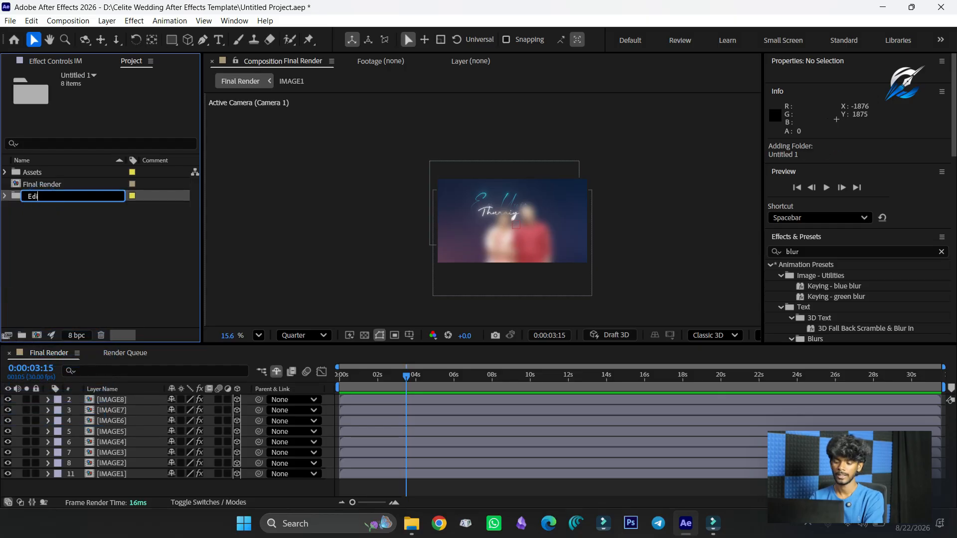
pyautogui.write('t Here')
pyautogui.press('Return')
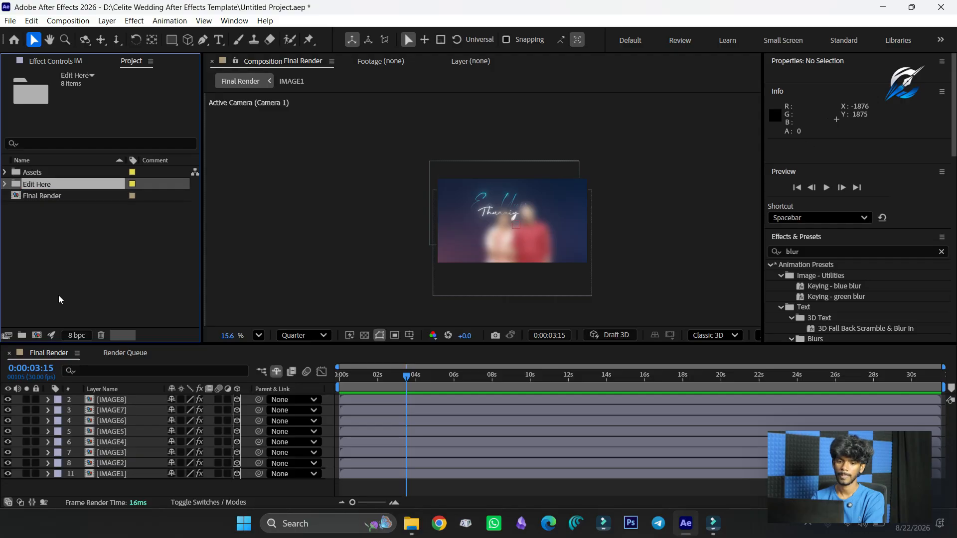
# Expand the Edit Here folder to list its compositions, and remove all unused footage from the project
pyautogui.click(5, 184)
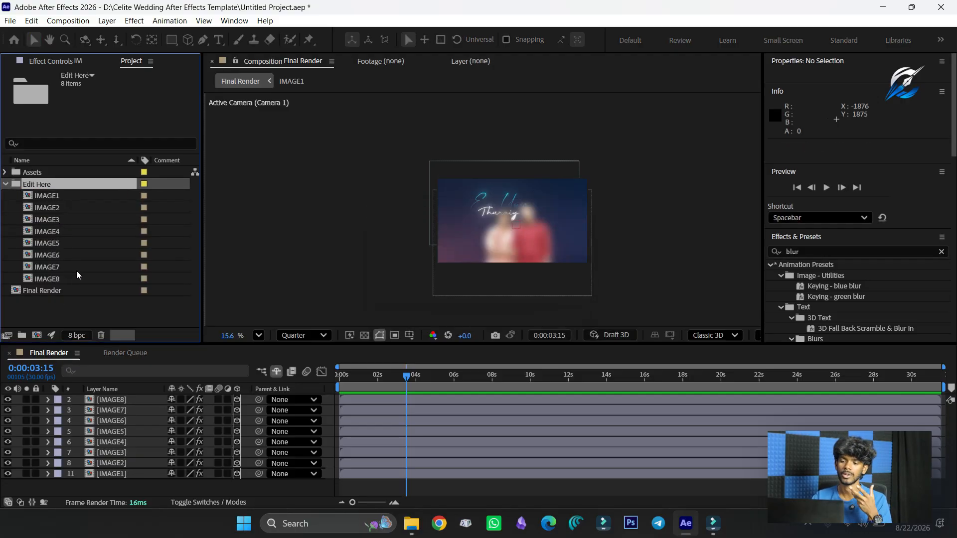
pyautogui.click(82, 293)
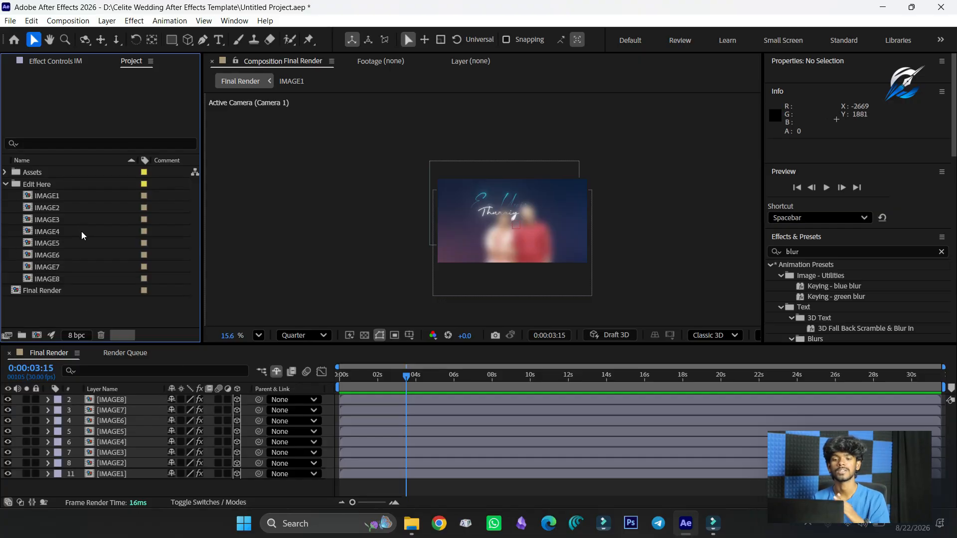
pyautogui.click(7, 18)
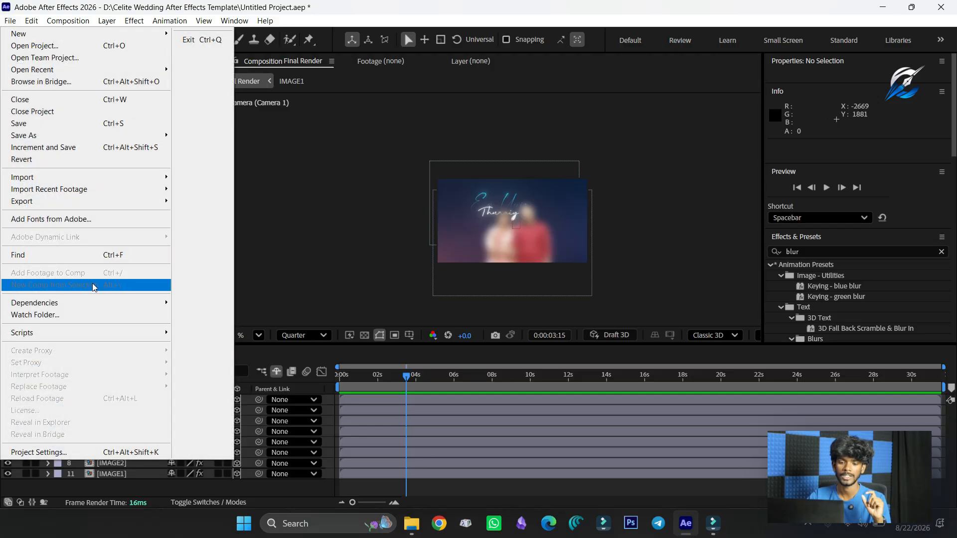
pyautogui.moveTo(111, 303)
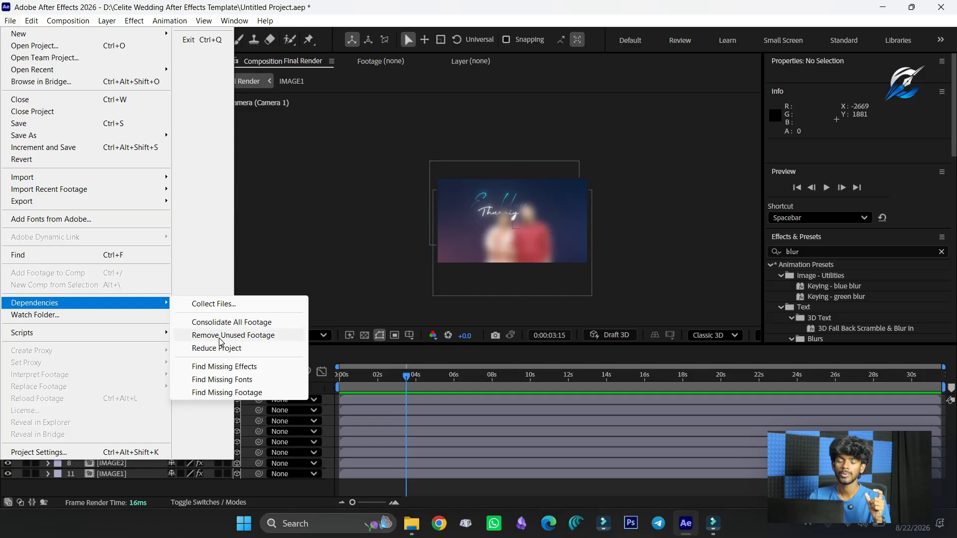
pyautogui.click(220, 338)
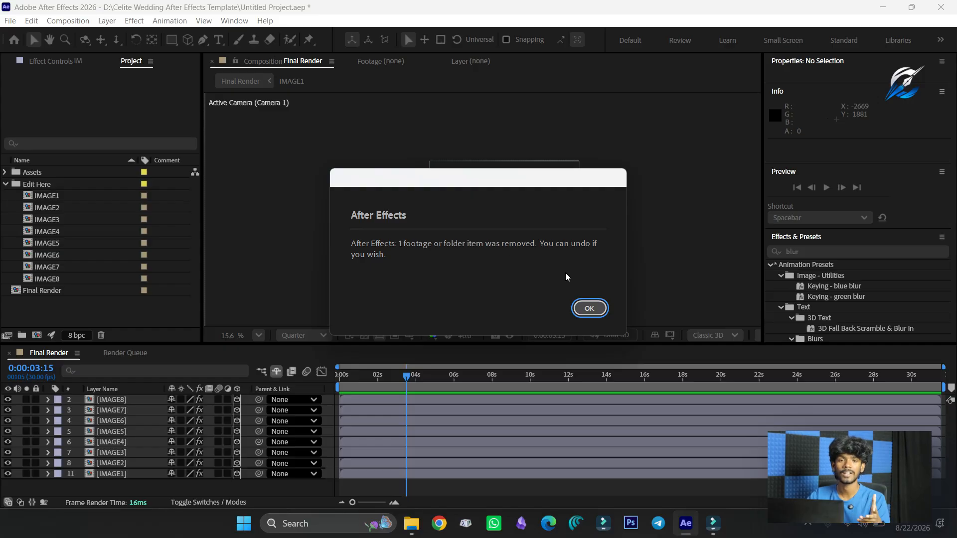
pyautogui.click(590, 308)
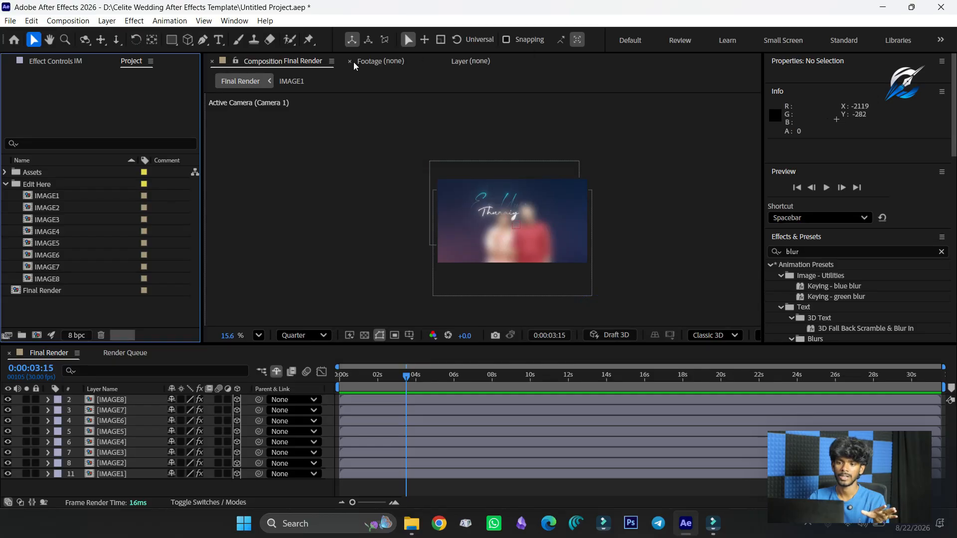
pyautogui.click(128, 309)
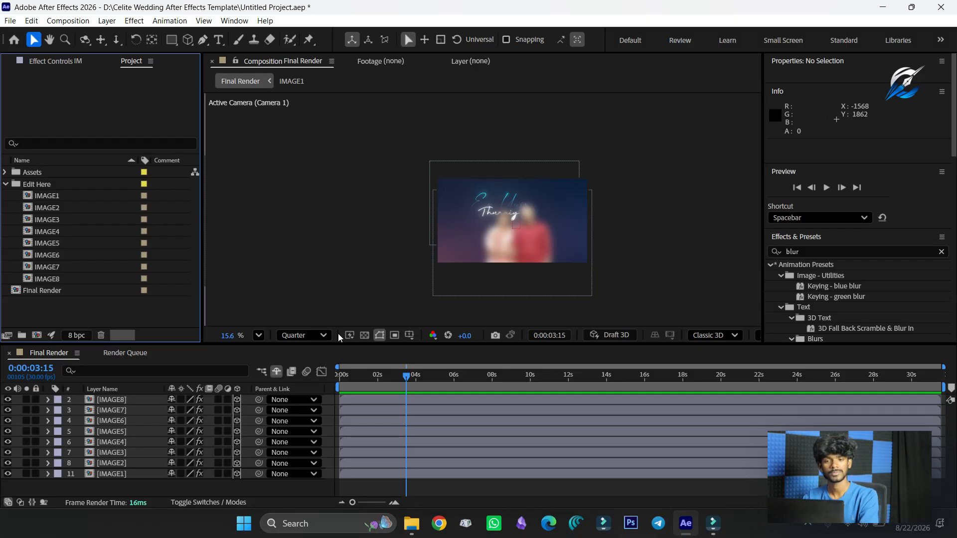
# Save the project in the Downloads folder under the new name Slideshow Wedding Template
pyautogui.hotkey('ctrl', 'shift', 's')
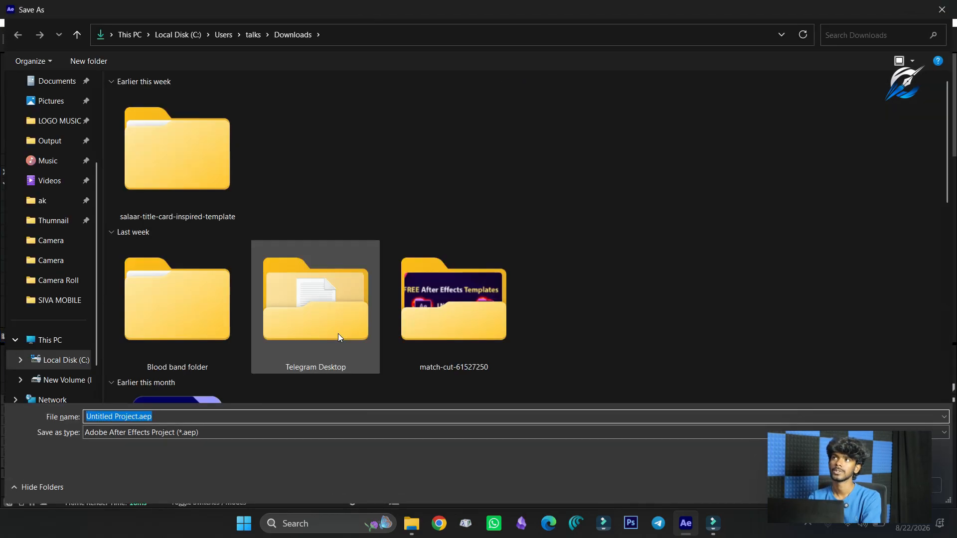
pyautogui.write('Slideshow Wedding Template')
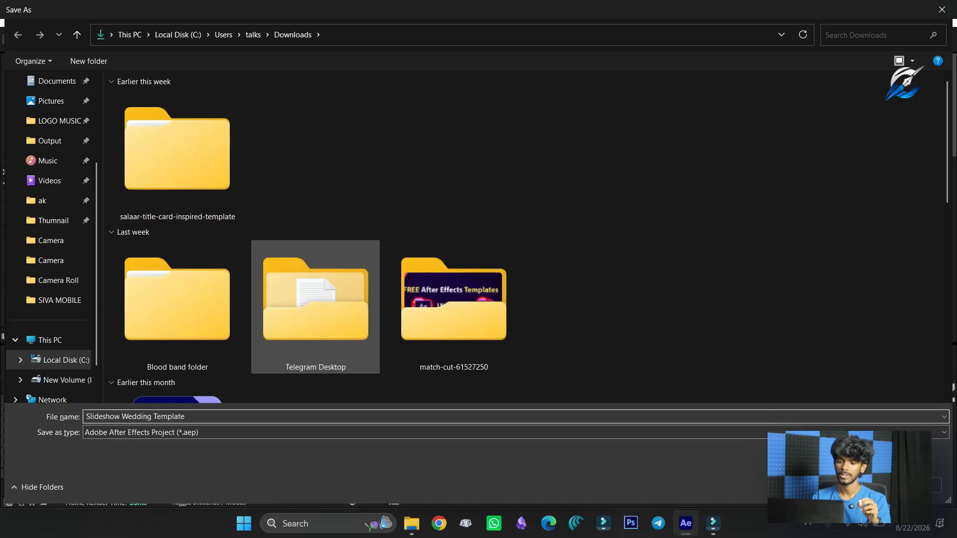
pyautogui.press('Return')
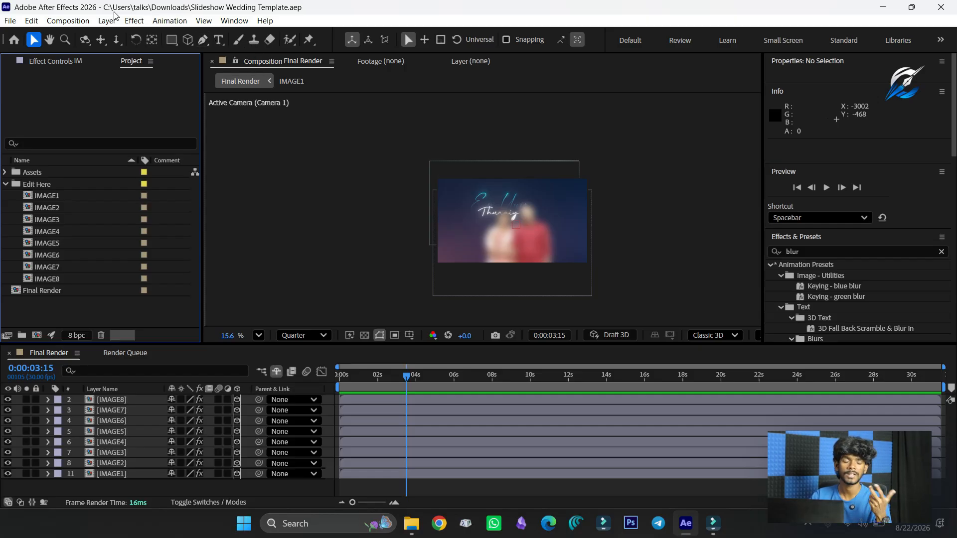
# Start Collect Files for the project with the source files set to All
pyautogui.click(10, 21)
pyautogui.moveTo(105, 304)
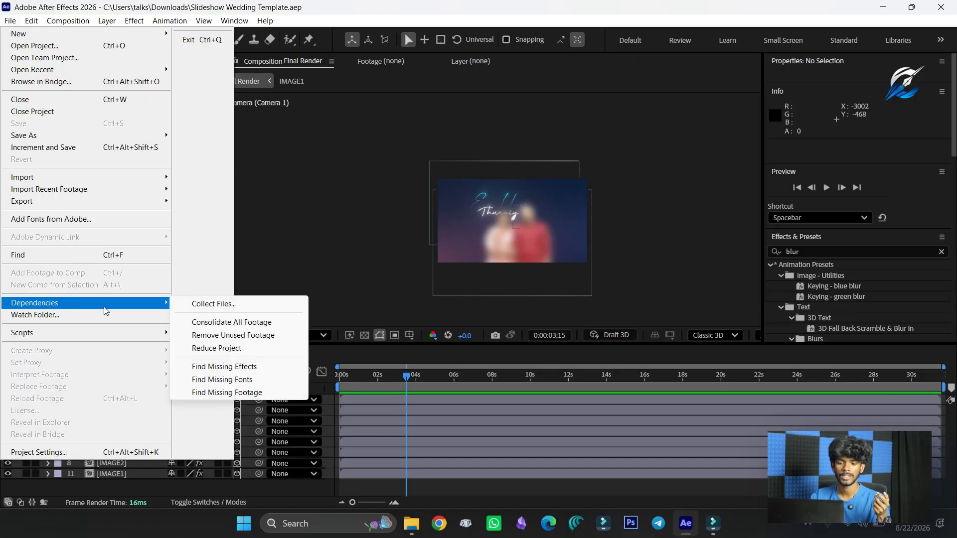
pyautogui.click(197, 305)
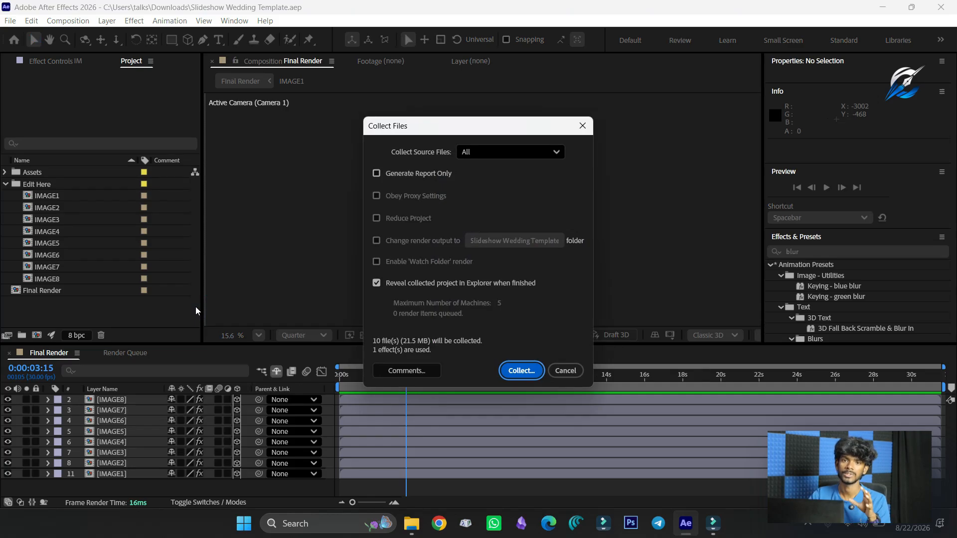
pyautogui.click(504, 147)
pyautogui.click(495, 172)
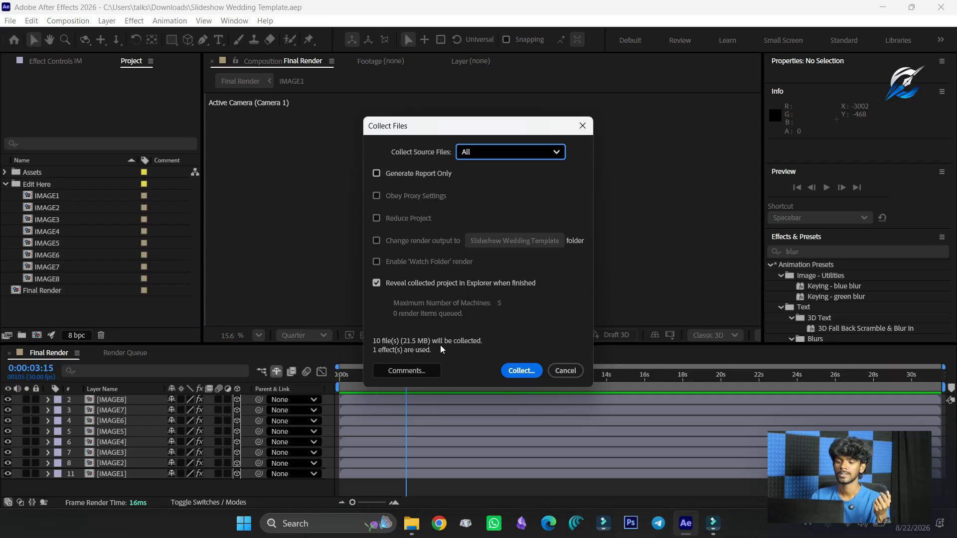
pyautogui.click(533, 372)
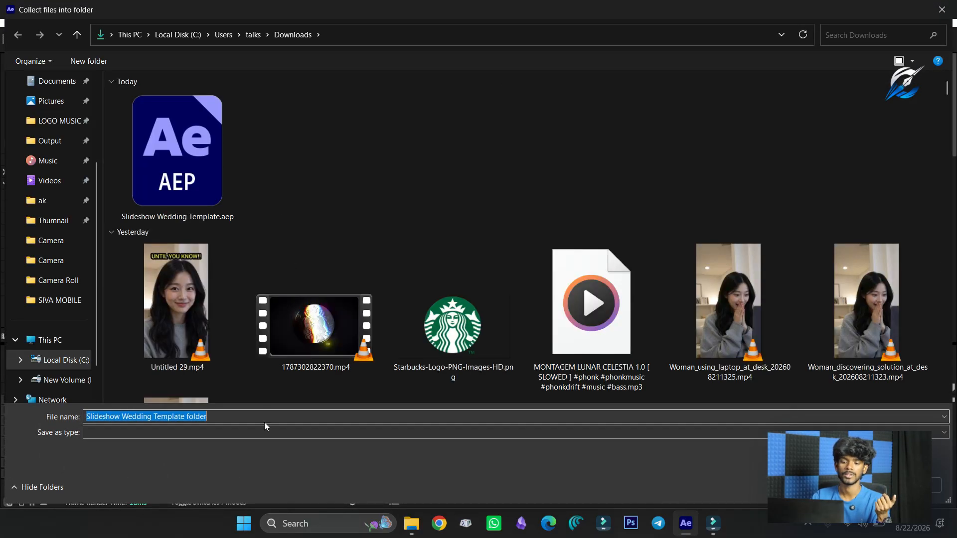
# Shorten the collection folder's name to Slideshow Wedding Template and collect the files into it in Downloads
pyautogui.click(243, 418)
pyautogui.press('BackSpace')
pyautogui.press('BackSpace')
pyautogui.press('BackSpace')
pyautogui.press('BackSpace')
pyautogui.press('BackSpace')
pyautogui.press('BackSpace')
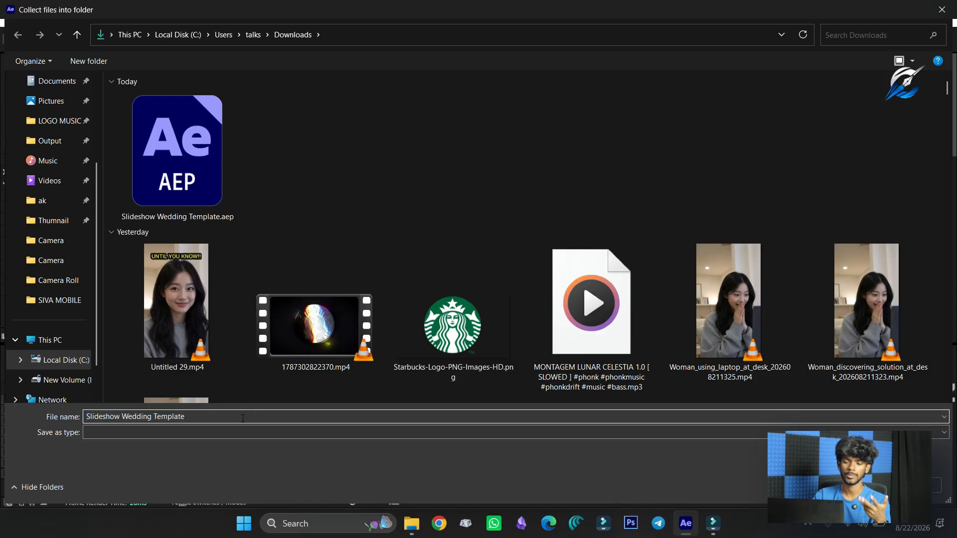
pyautogui.press('Return')
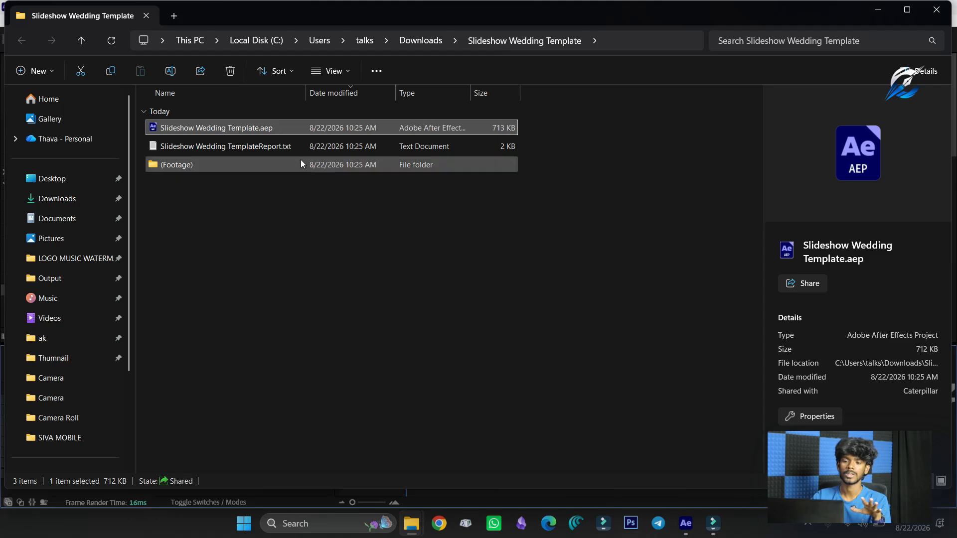
# Open the collected Slideshow Wedding Template.aep and save a 24.x version copy named Slideshow Wedding Template copy 24.x.aep beside it
pyautogui.doubleClick(301, 127)
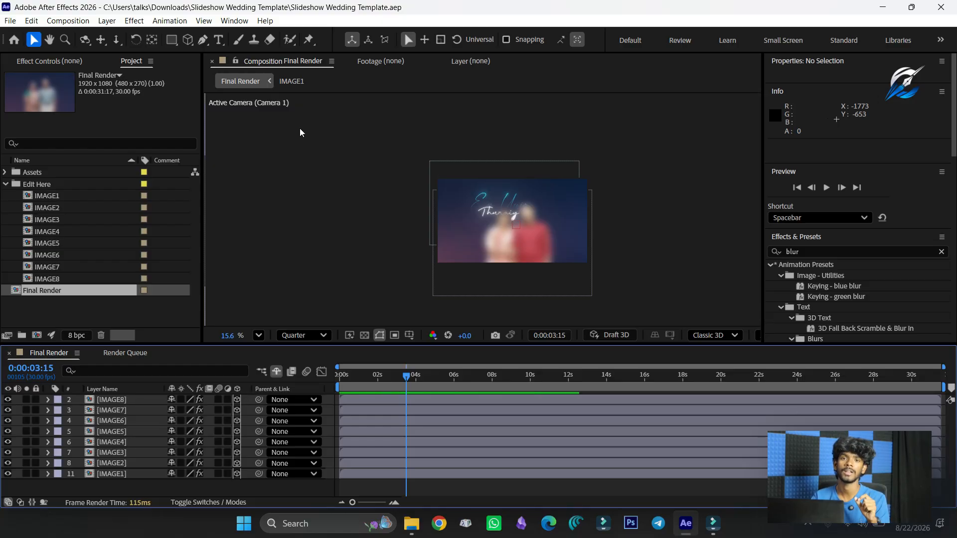
pyautogui.click(11, 23)
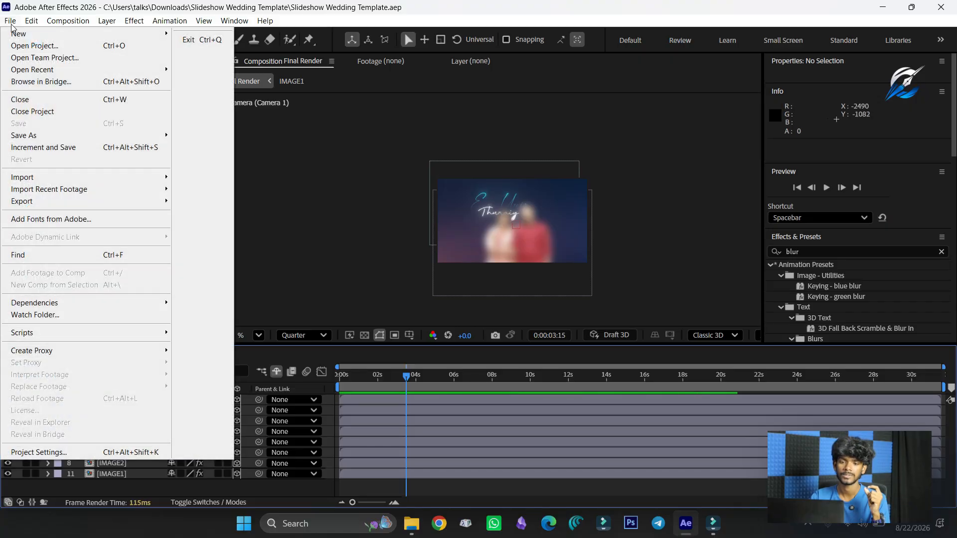
pyautogui.moveTo(46, 137)
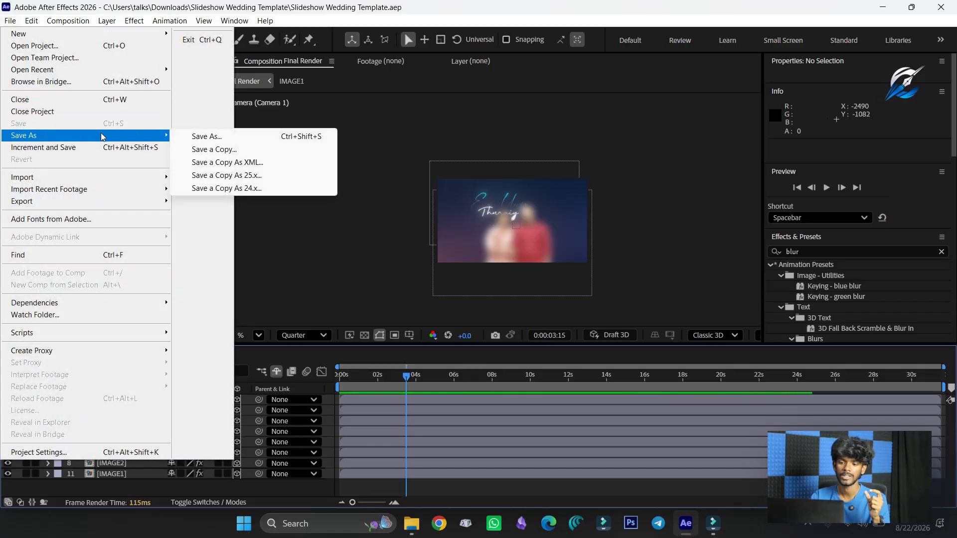
pyautogui.click(253, 189)
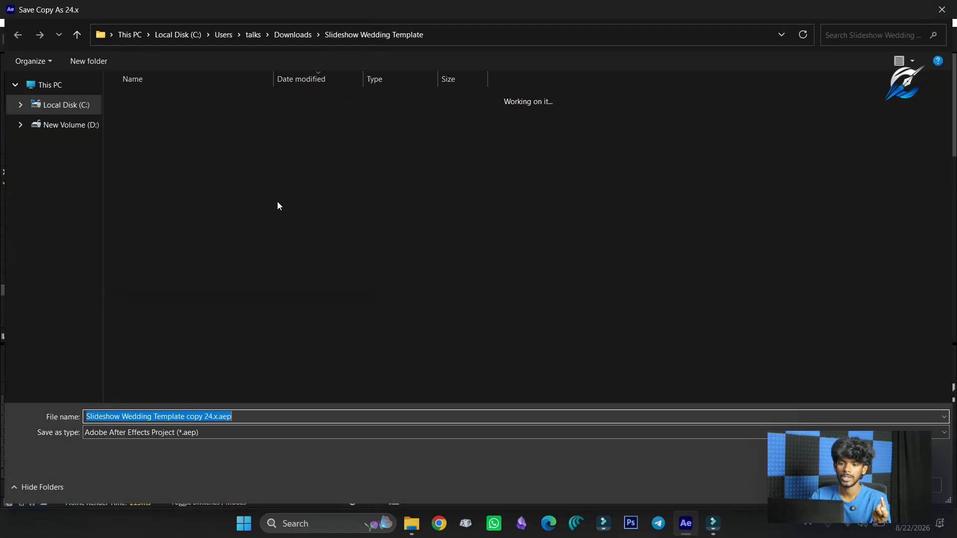
pyautogui.press('Return')
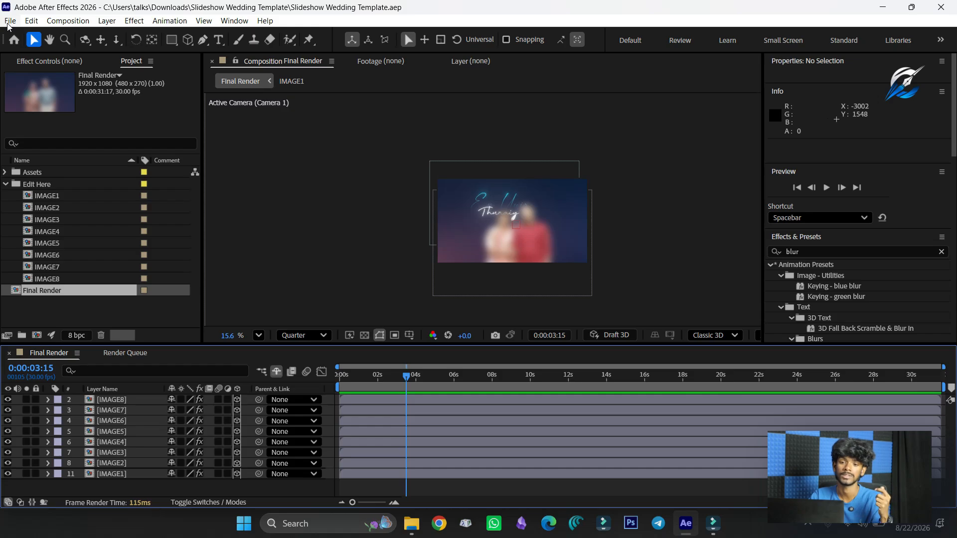
# Delete the finished Final Render item from the render queue and return to the Final Render timeline
pyautogui.click(132, 358)
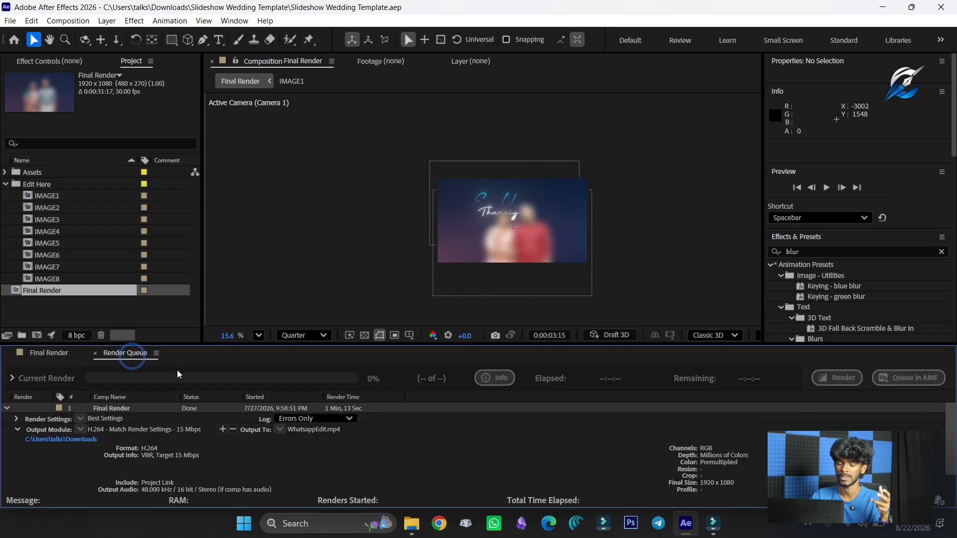
pyautogui.click(105, 408)
pyautogui.press('Delete')
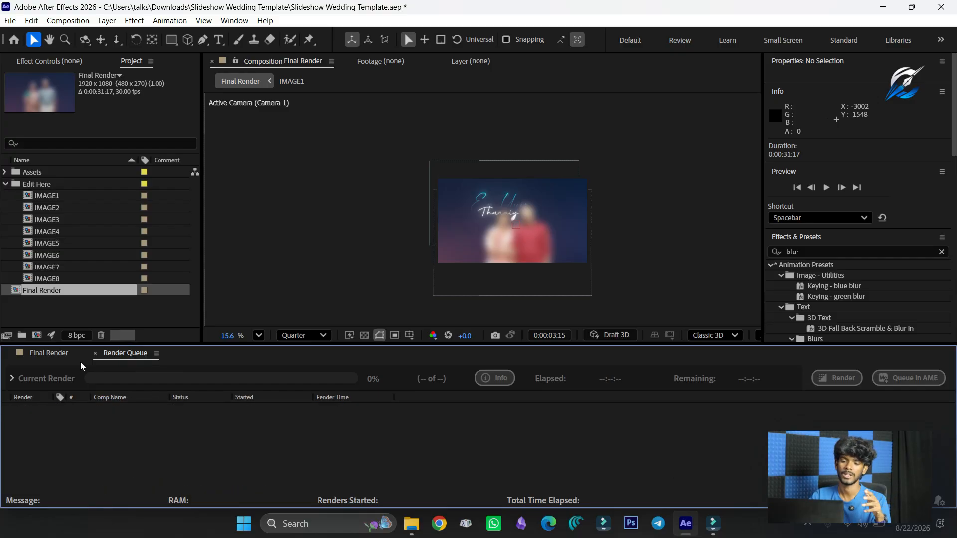
pyautogui.click(55, 356)
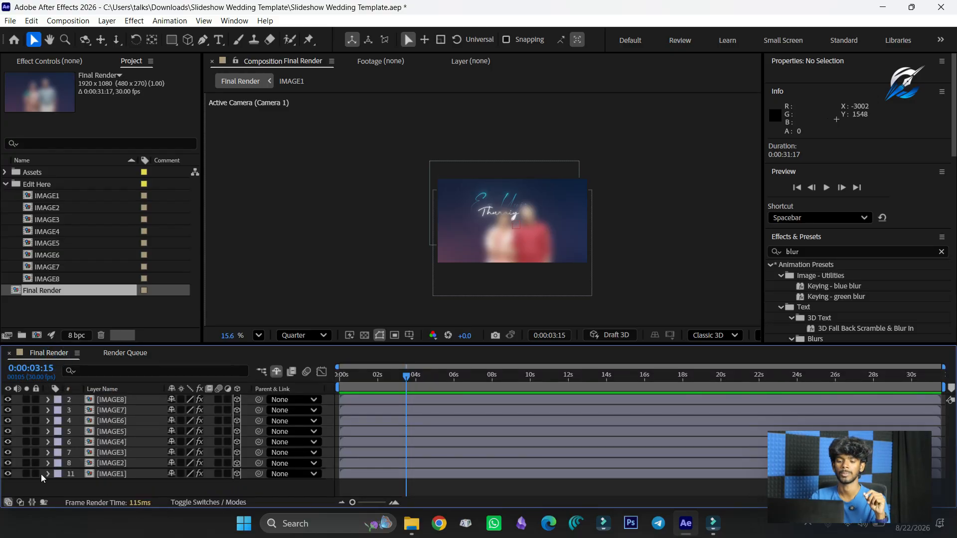